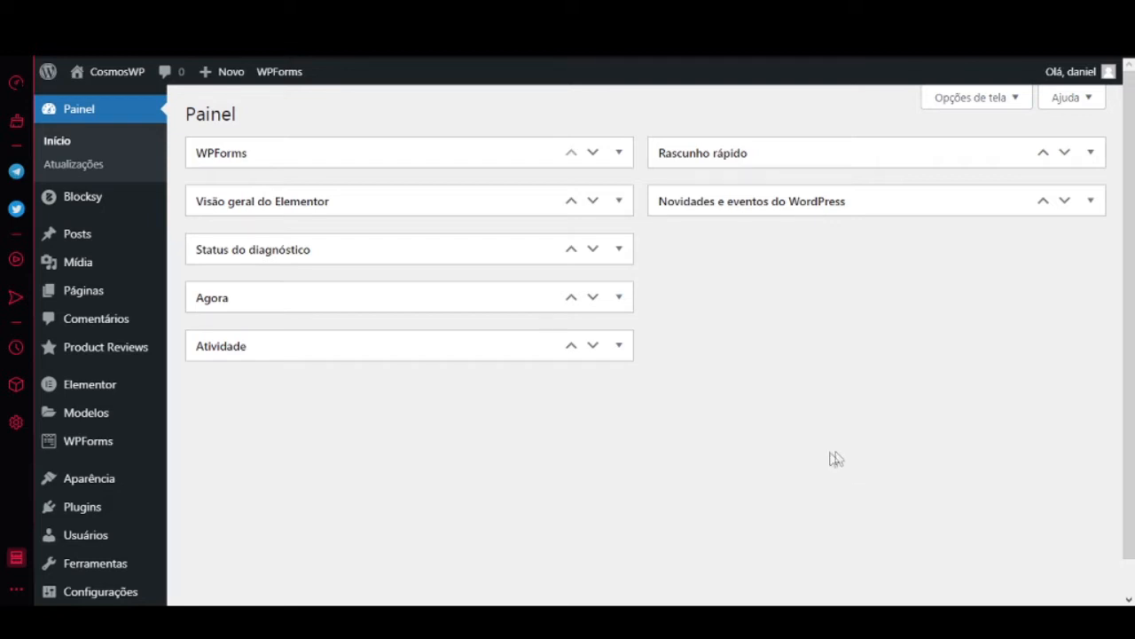
- Go to a new WordPress page and title it "Pressel"
mouse_move(107, 303)
key("ctrl+Tab")
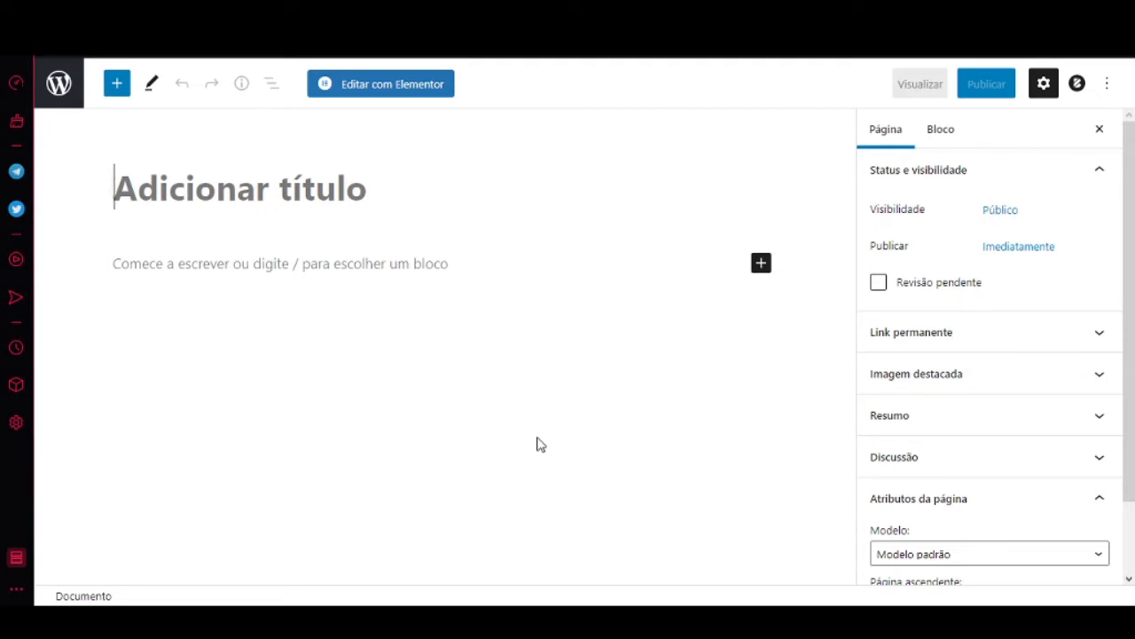
type("P")
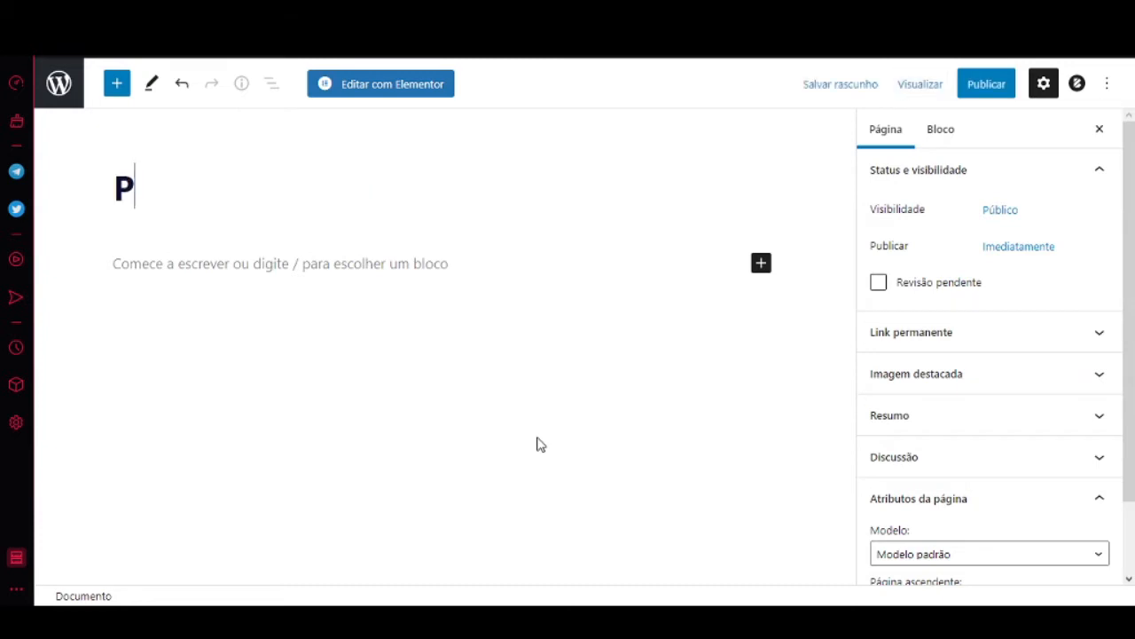
type("ressel")
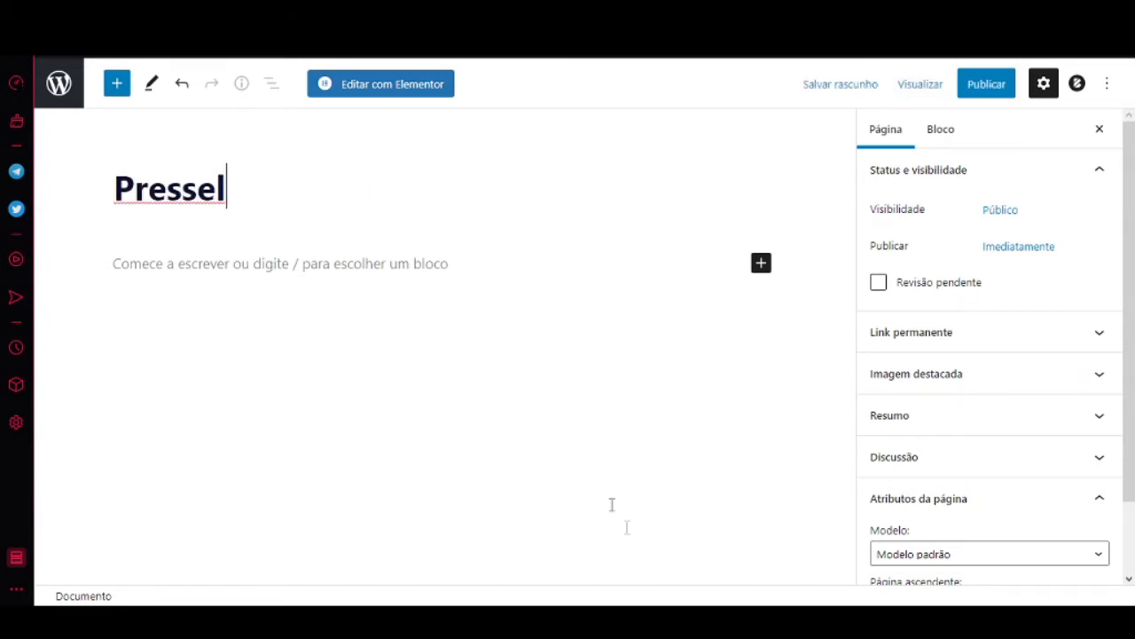
- Set the page's template to Elementor canvas and save the page as a draft
scroll(1133, 355, "down", 2)
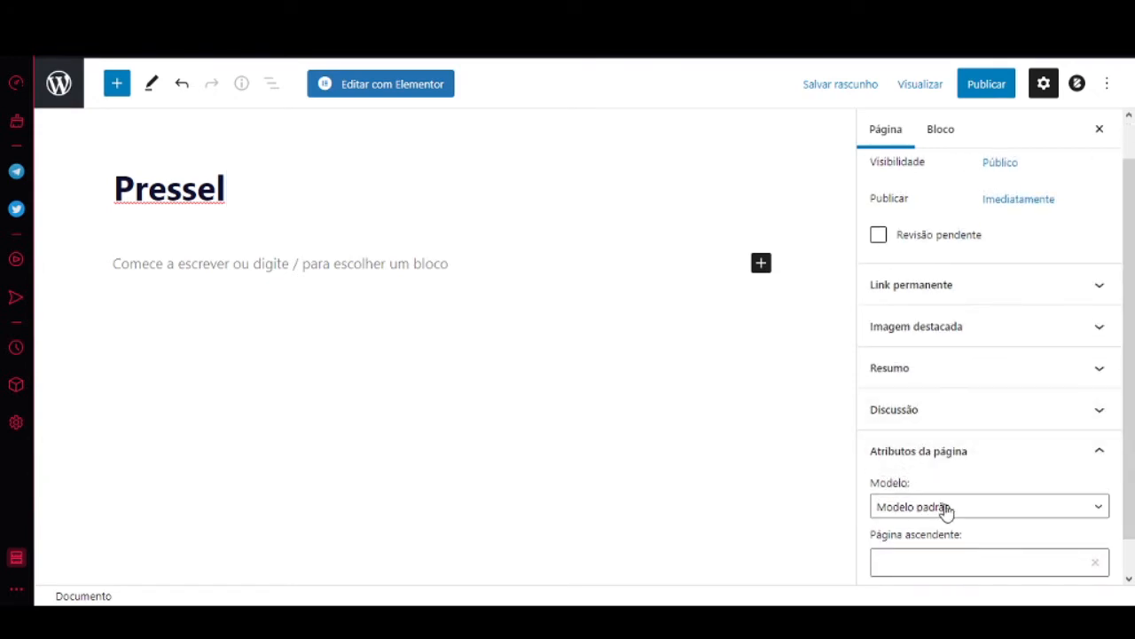
left_click(940, 506)
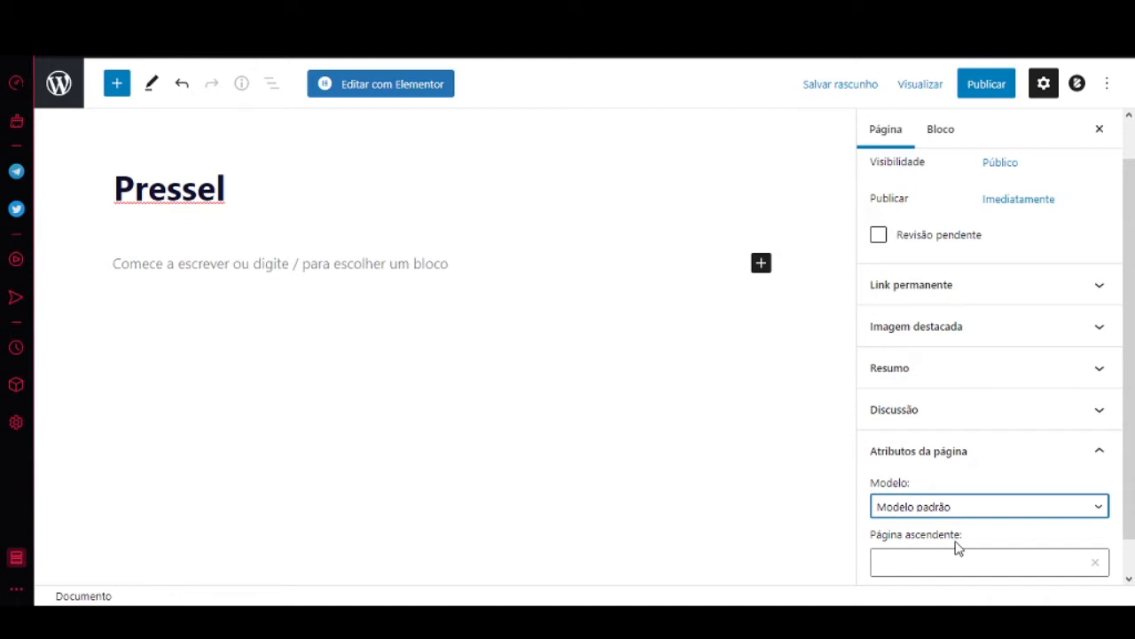
left_click(958, 548)
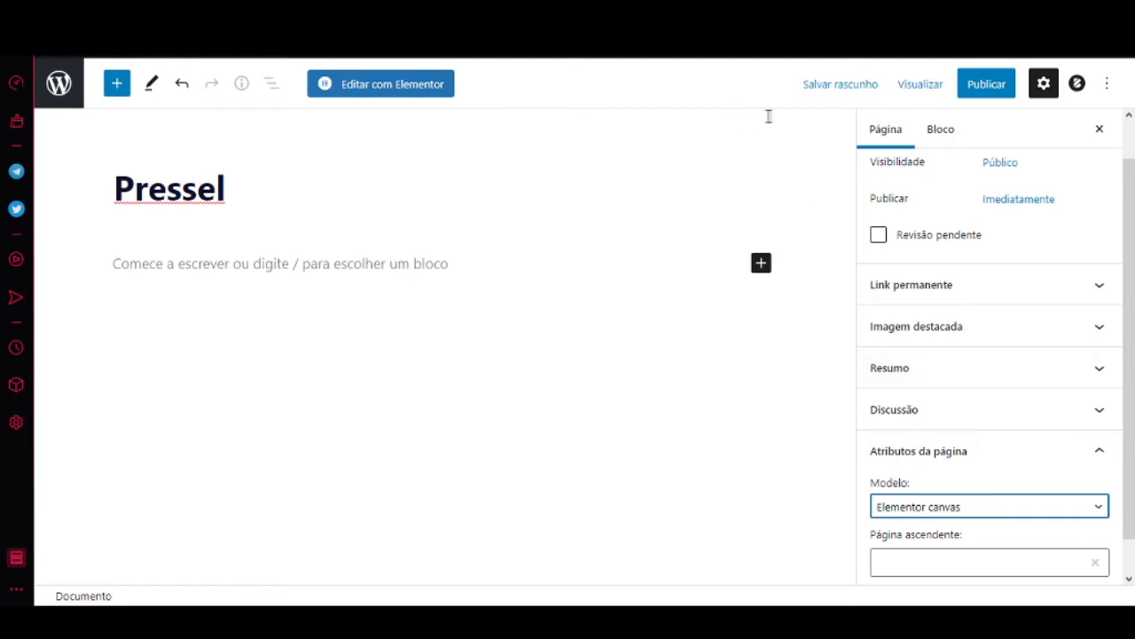
left_click(840, 88)
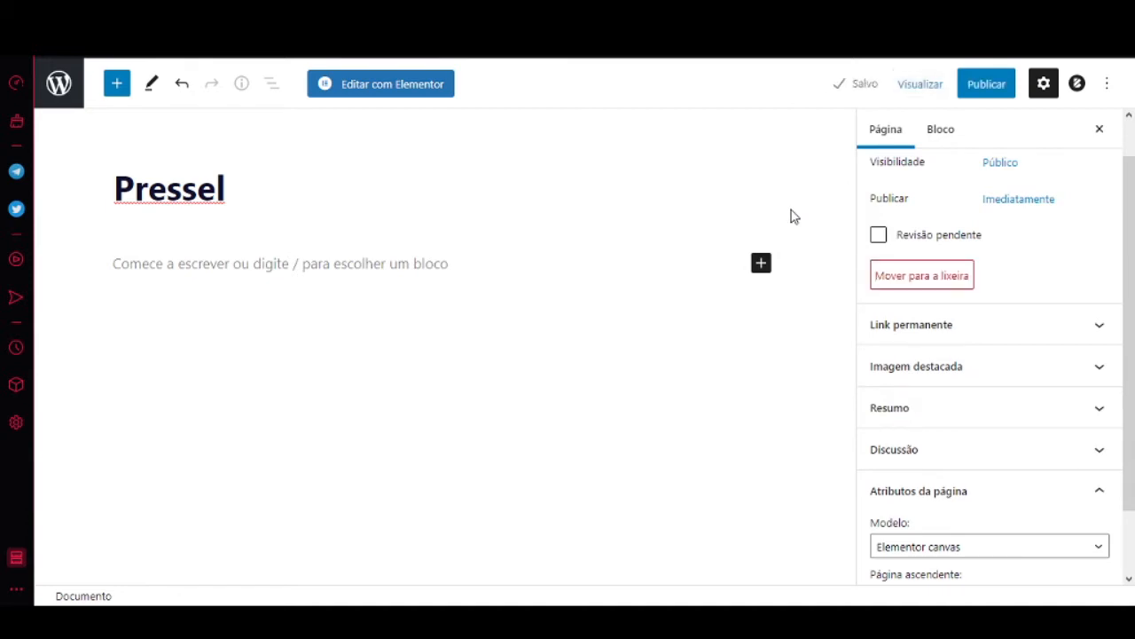
- Open the page for editing with Elementor and add a new section with a single-column structure
left_click(400, 89)
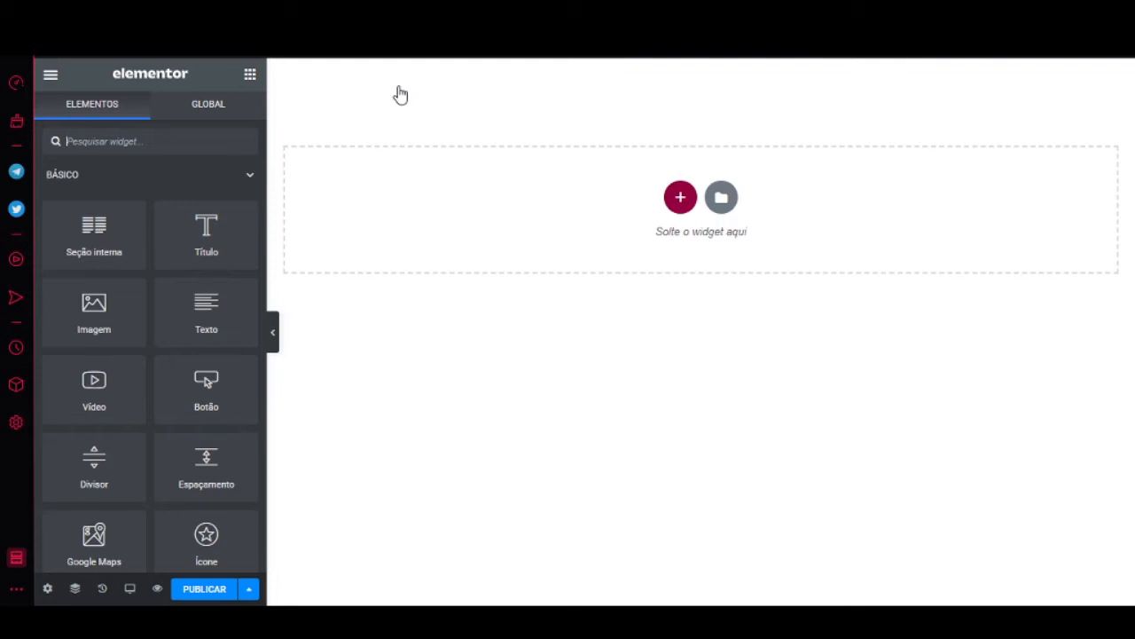
left_click(681, 199)
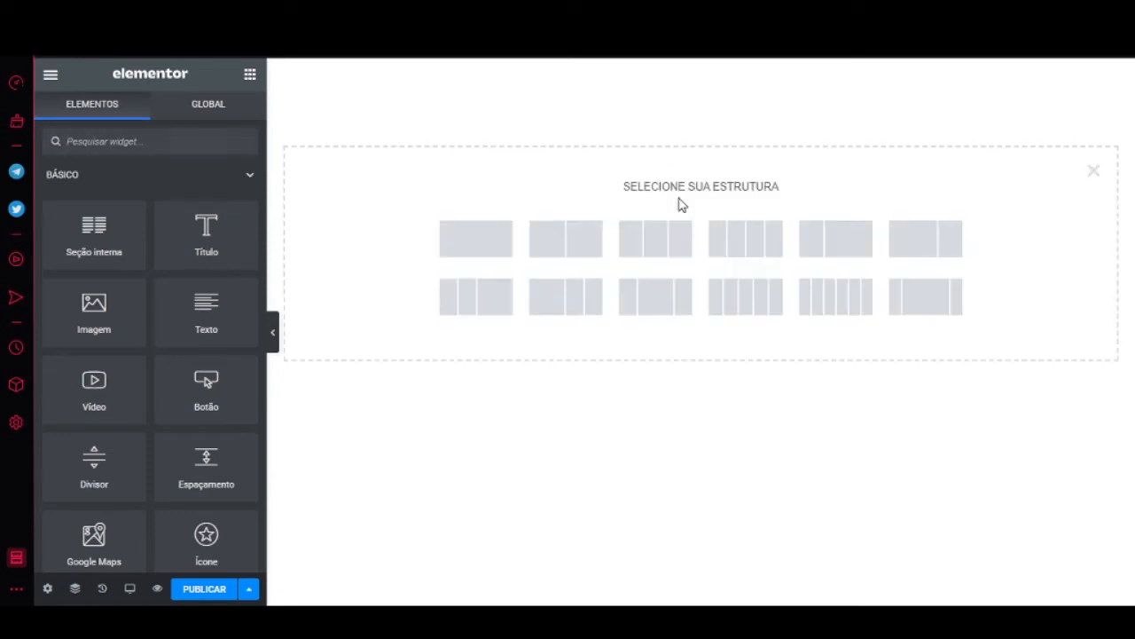
left_click(478, 246)
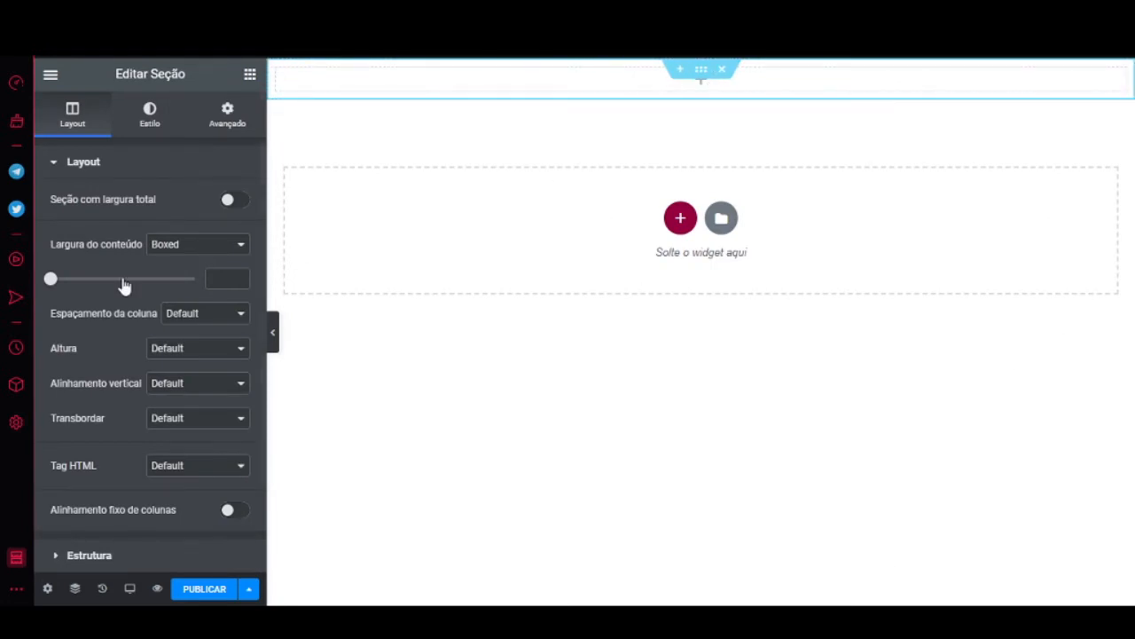
- Stretch the section to full width, set its HTML tag to section and its height to Ajustar à tela
left_click(231, 201)
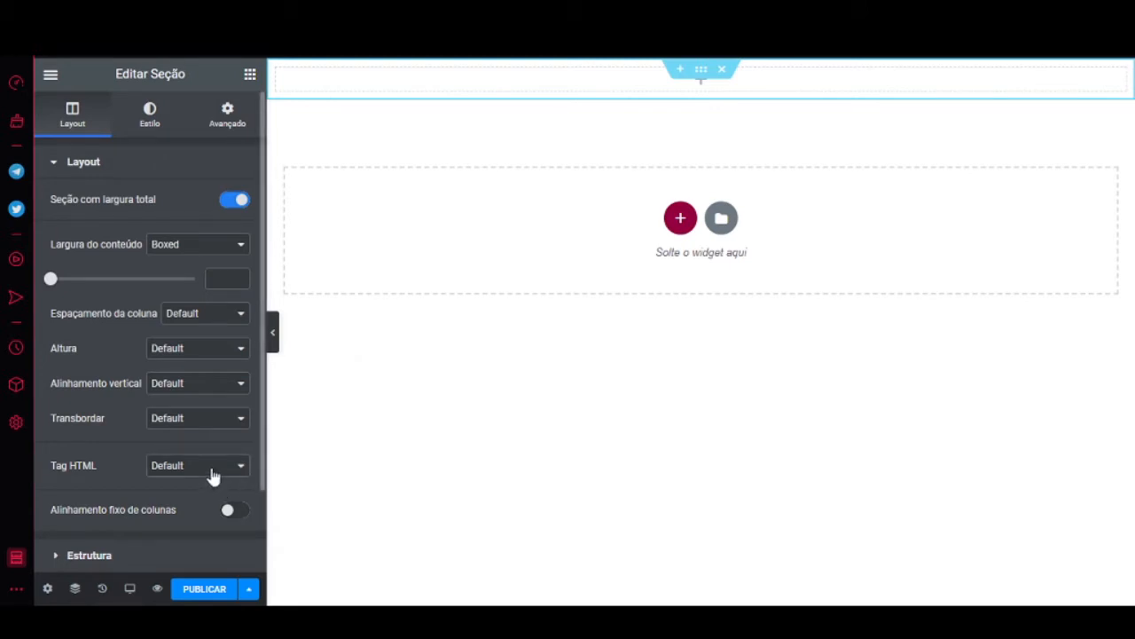
left_click(192, 558)
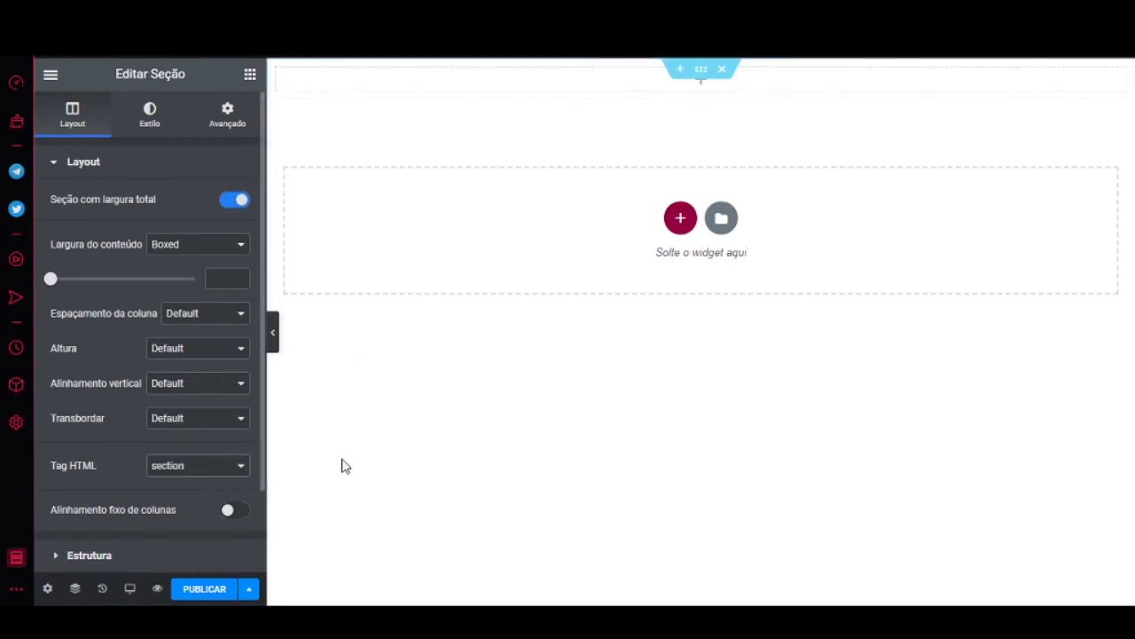
left_click(702, 71)
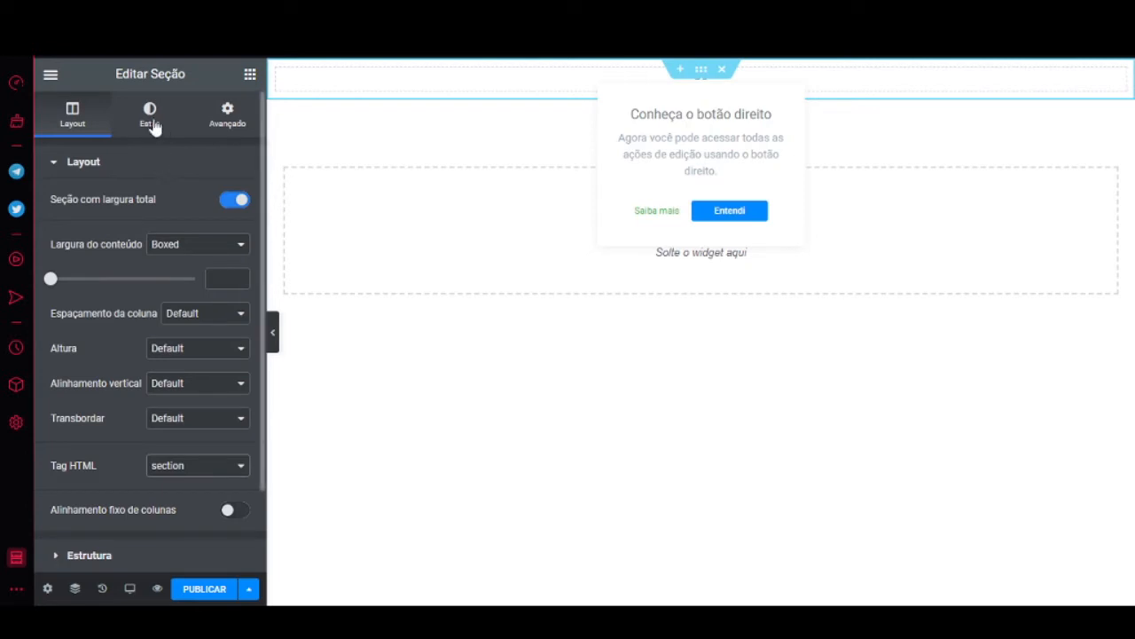
left_click(183, 355)
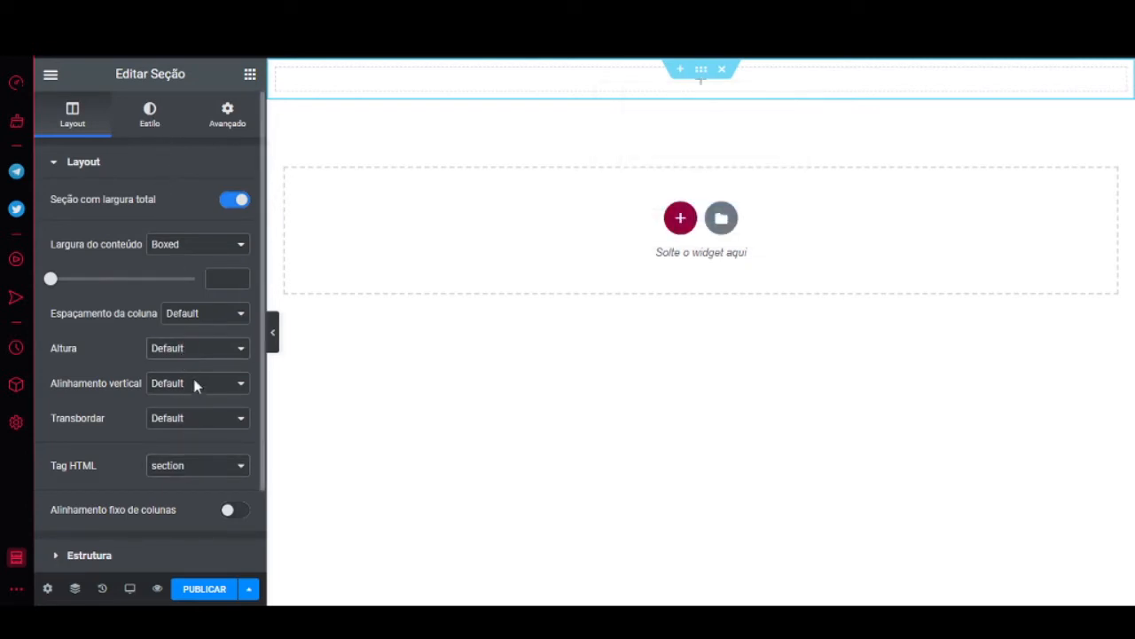
left_click(195, 385)
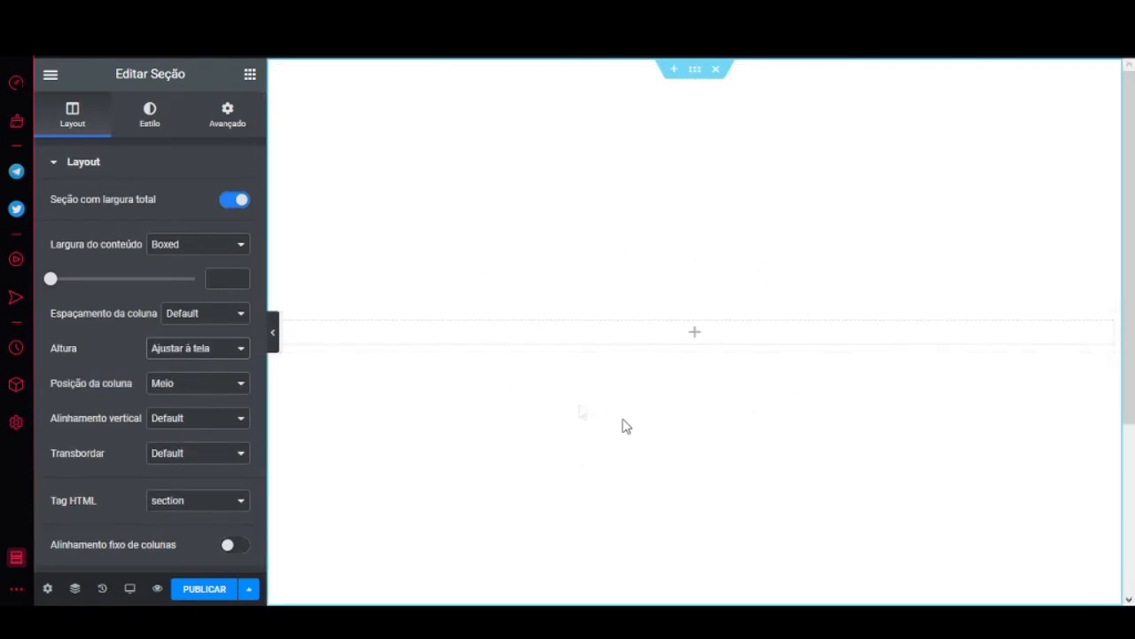
- Give the section a classic background using the finger-on-lips image from the media library
left_click(150, 121)
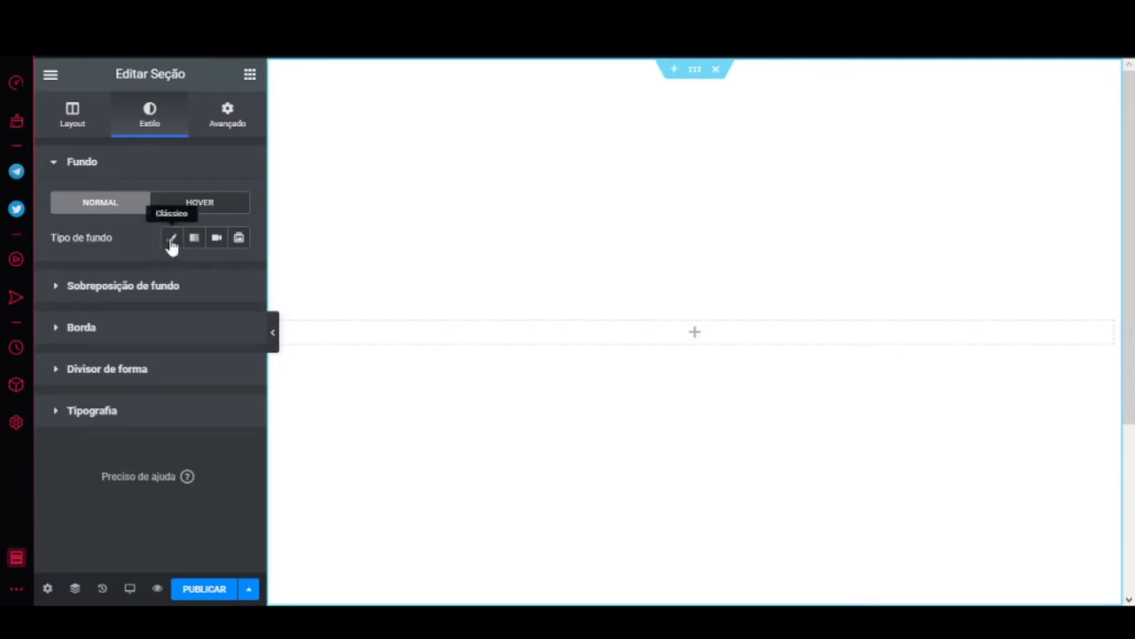
left_click(173, 245)
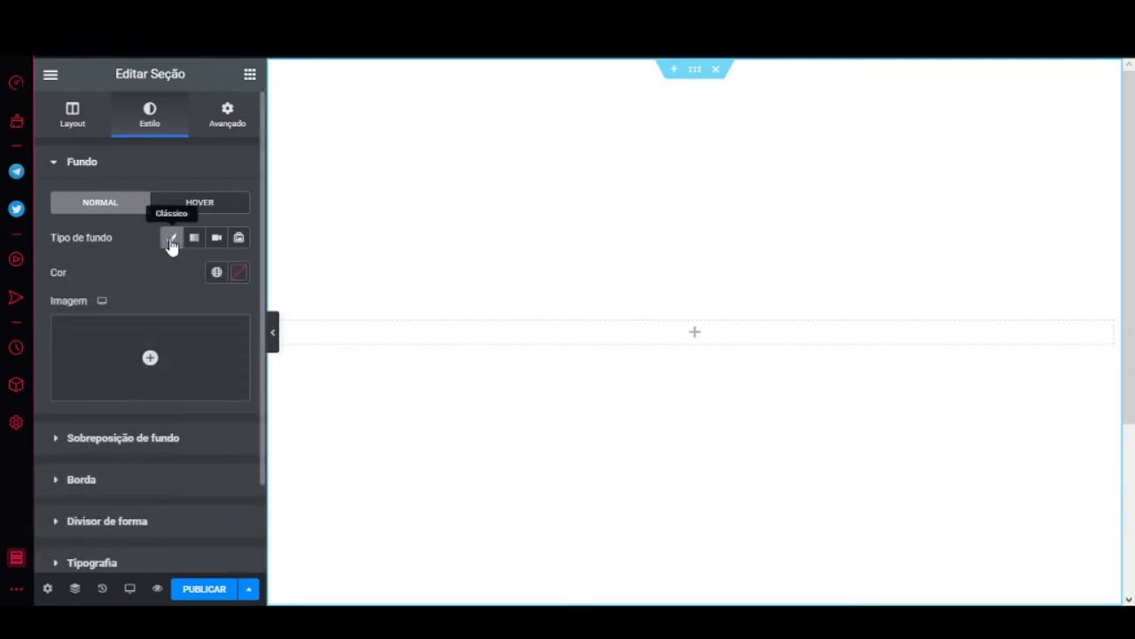
mouse_move(203, 380)
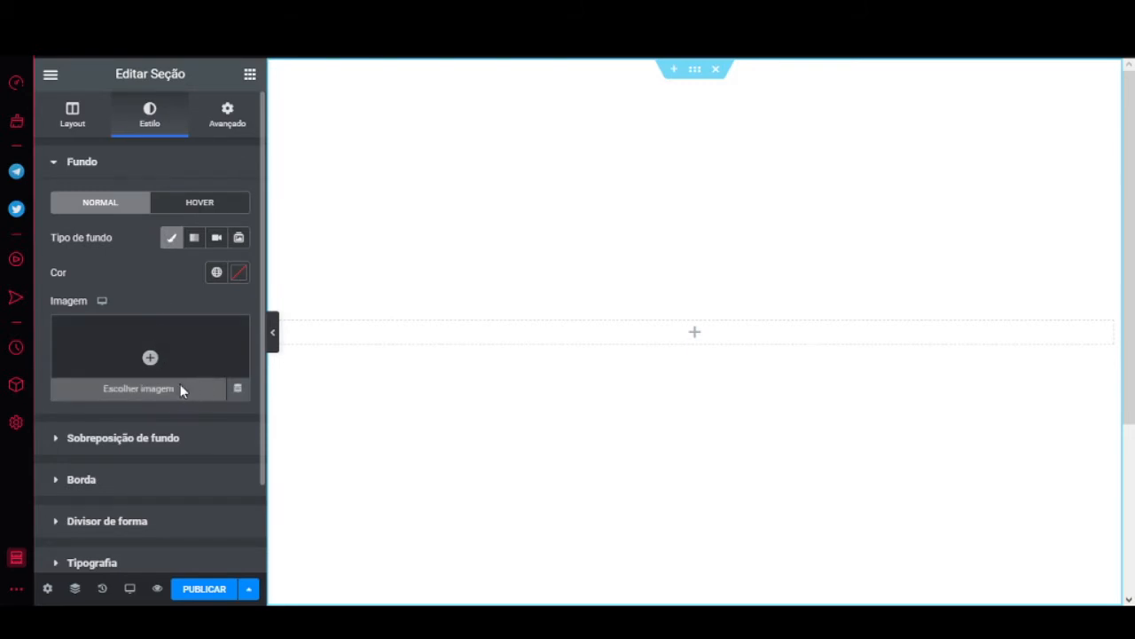
left_click(180, 387)
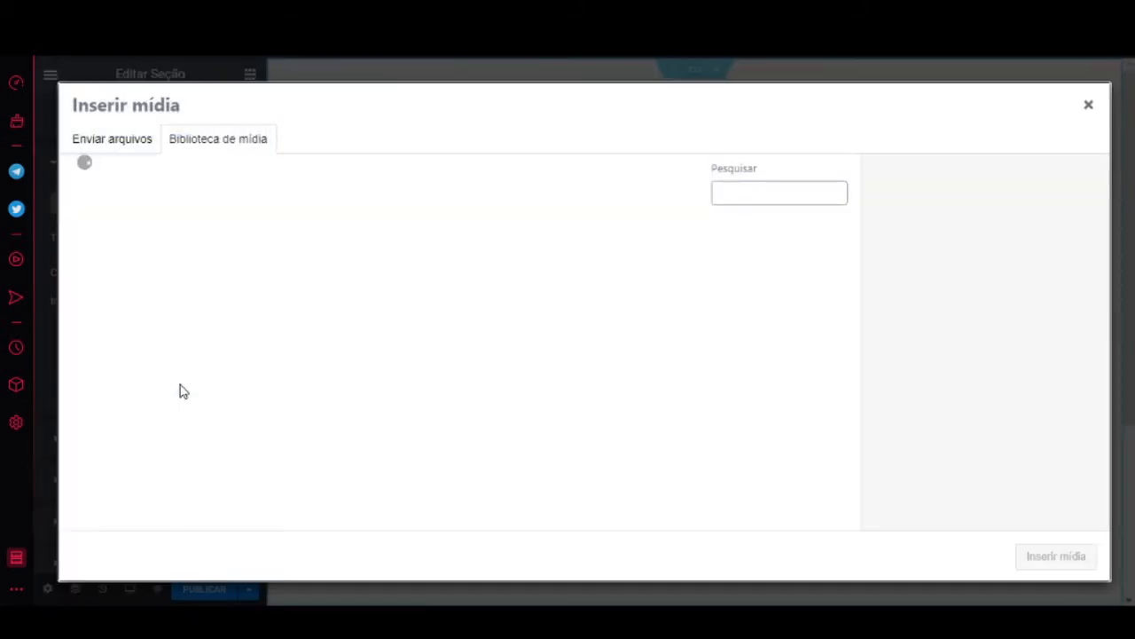
left_click(135, 143)
left_click(210, 144)
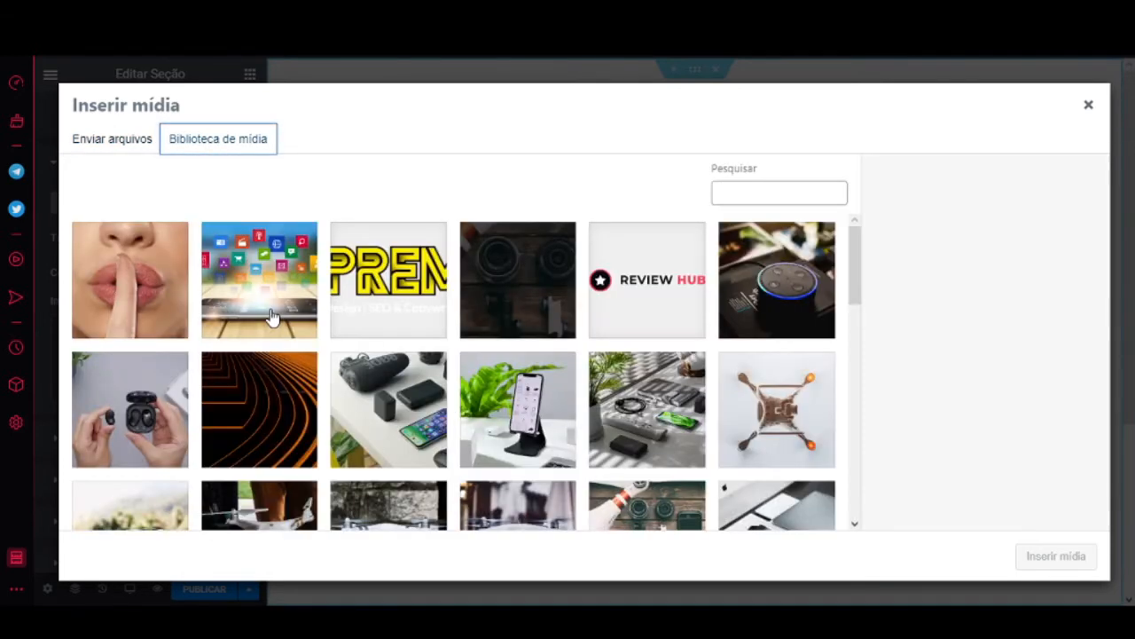
left_click(155, 281)
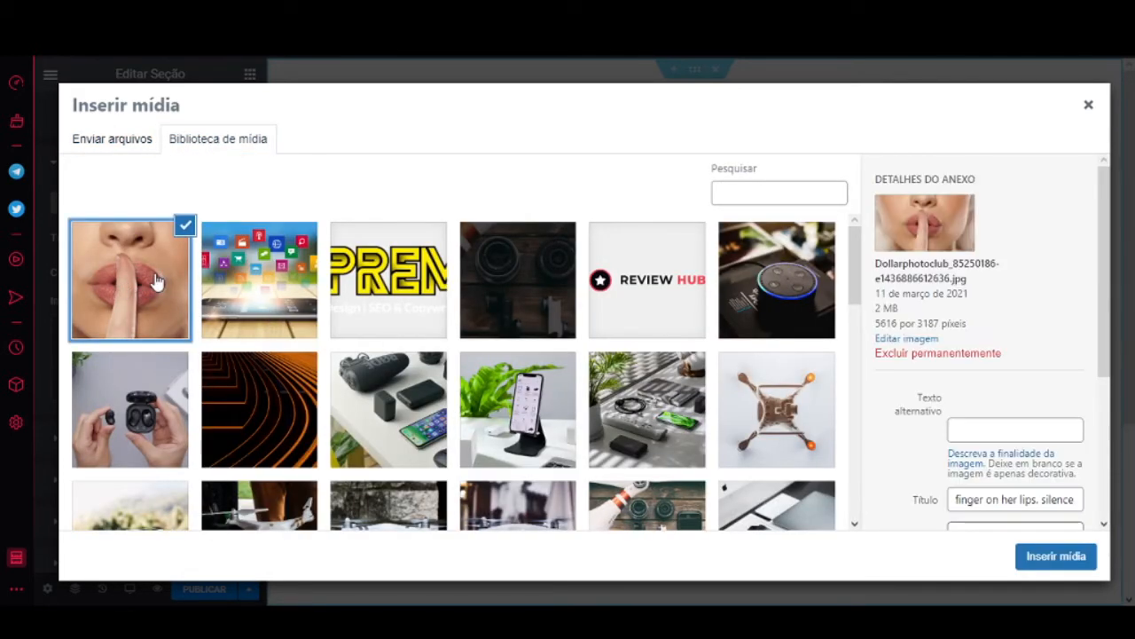
left_click(1046, 566)
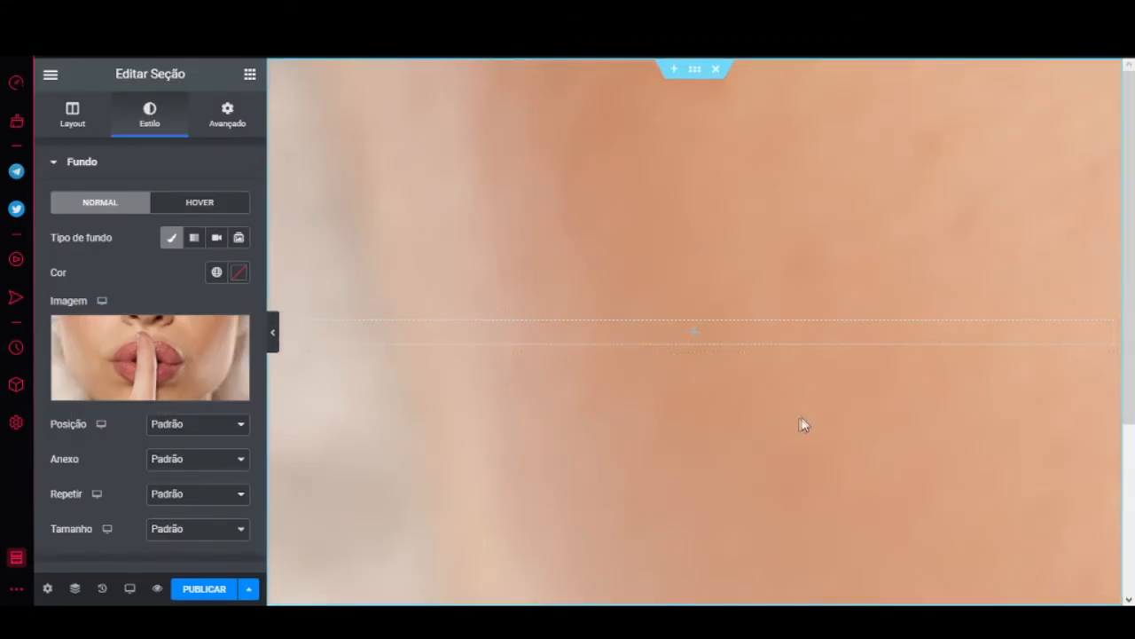
- Set the background image's position to Centralizado, repeat to Não repetir and size to fill the section, and publish the page
left_click(226, 461)
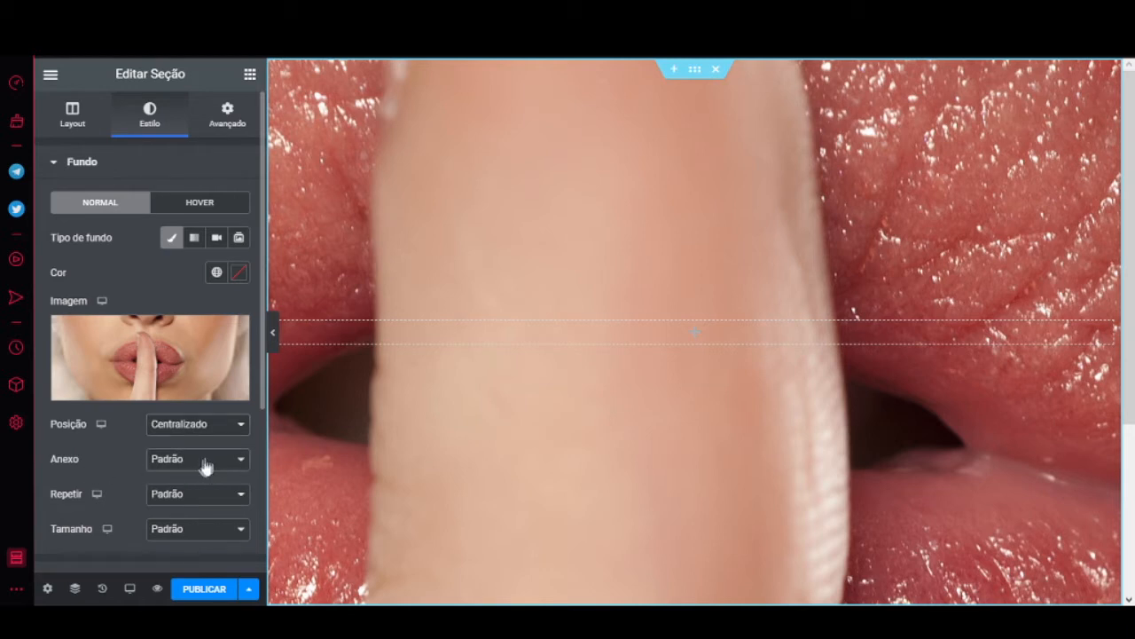
left_click(215, 499)
left_click(213, 520)
left_click(209, 495)
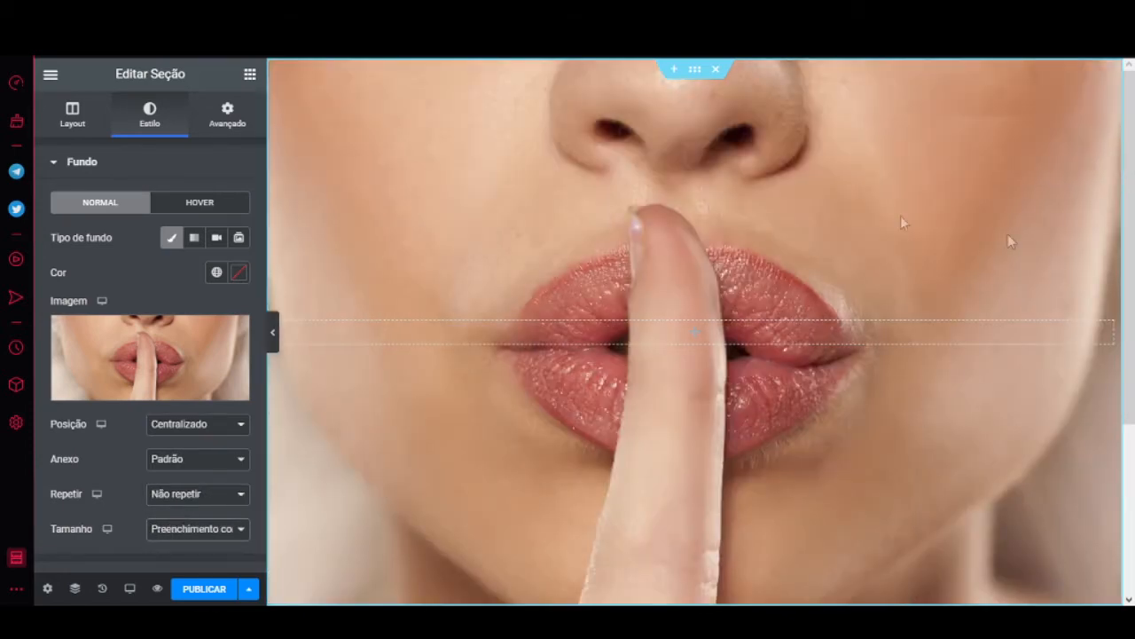
left_click(211, 589)
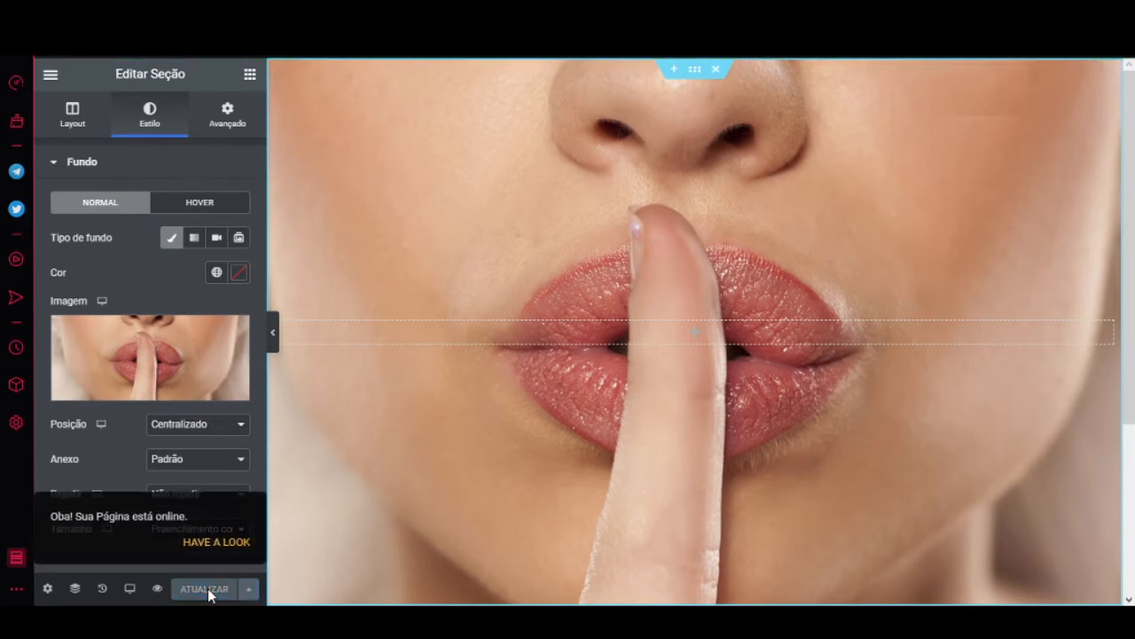
left_click(250, 76)
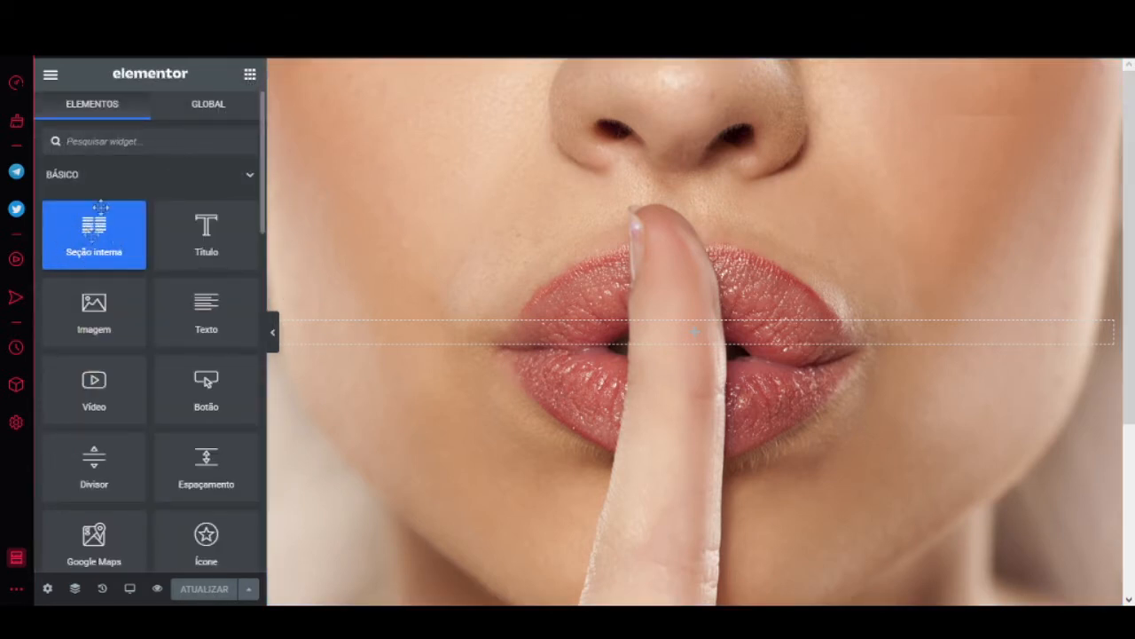
left_click_drag(88, 234, 686, 452)
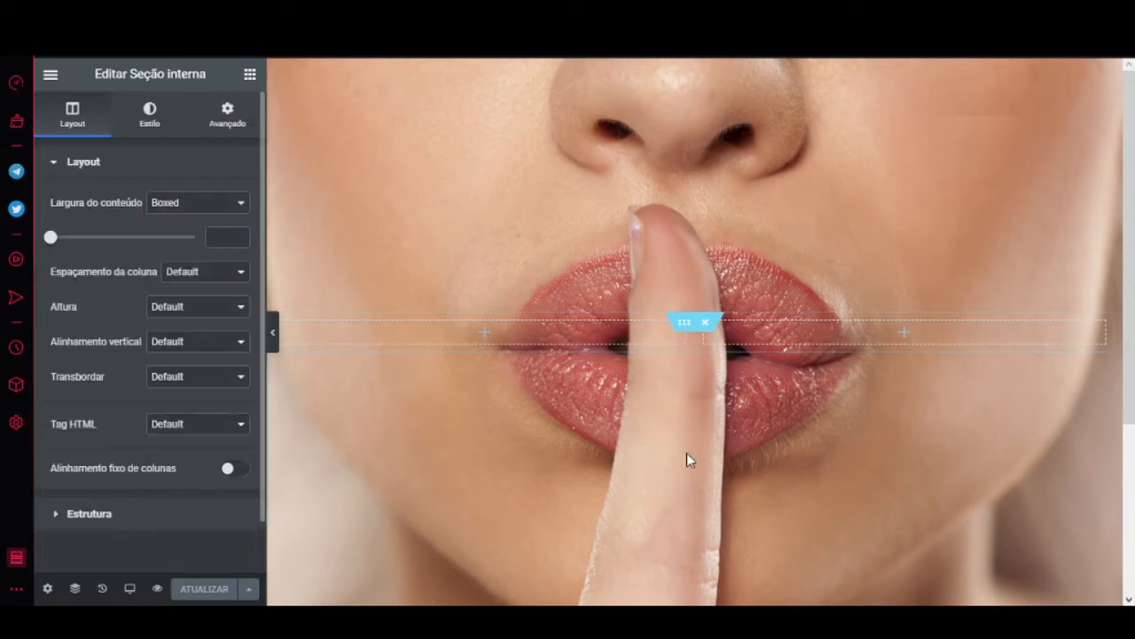
left_click(707, 324)
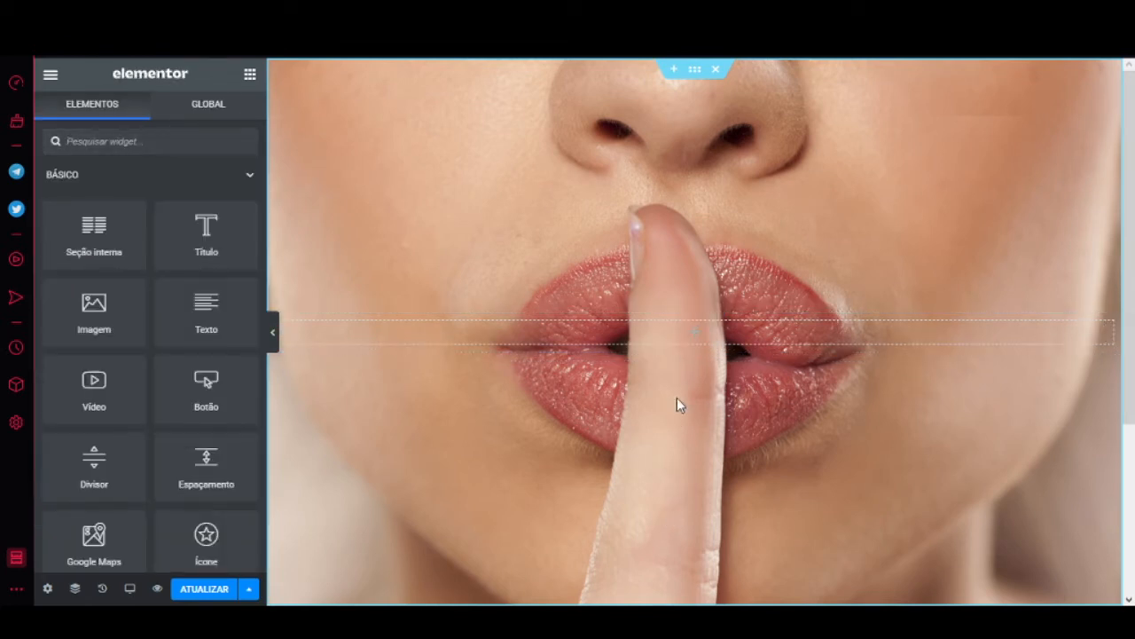
- Add a Título widget to the section and replace its placeholder text with "Atenção!"
left_click_drag(213, 229, 707, 433)
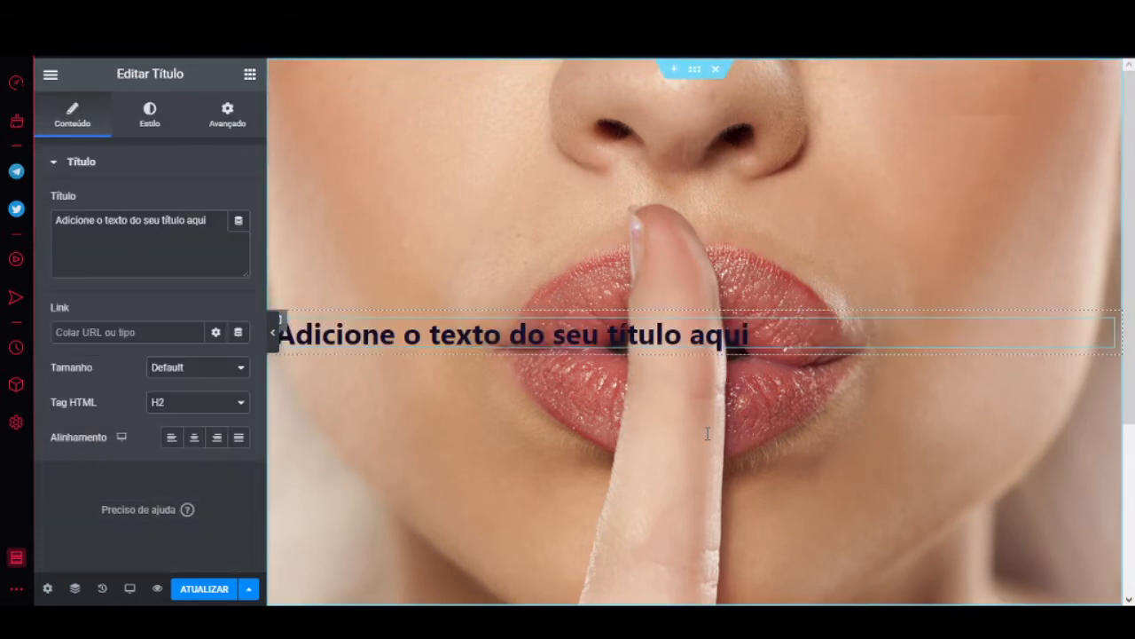
left_click_drag(213, 221, 56, 222)
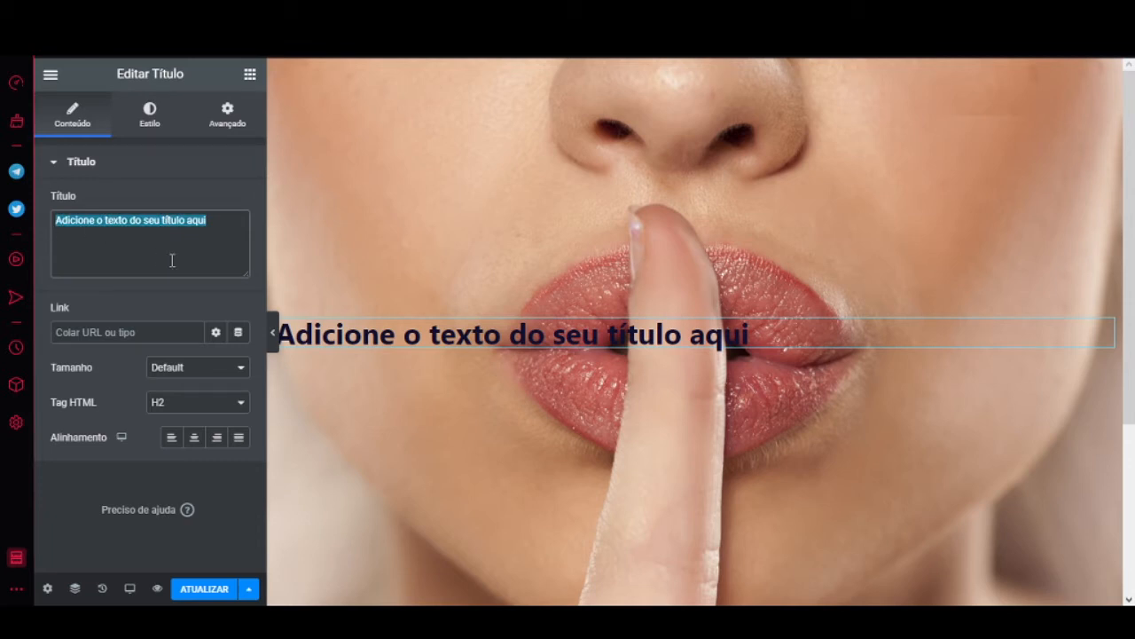
type("Aten")
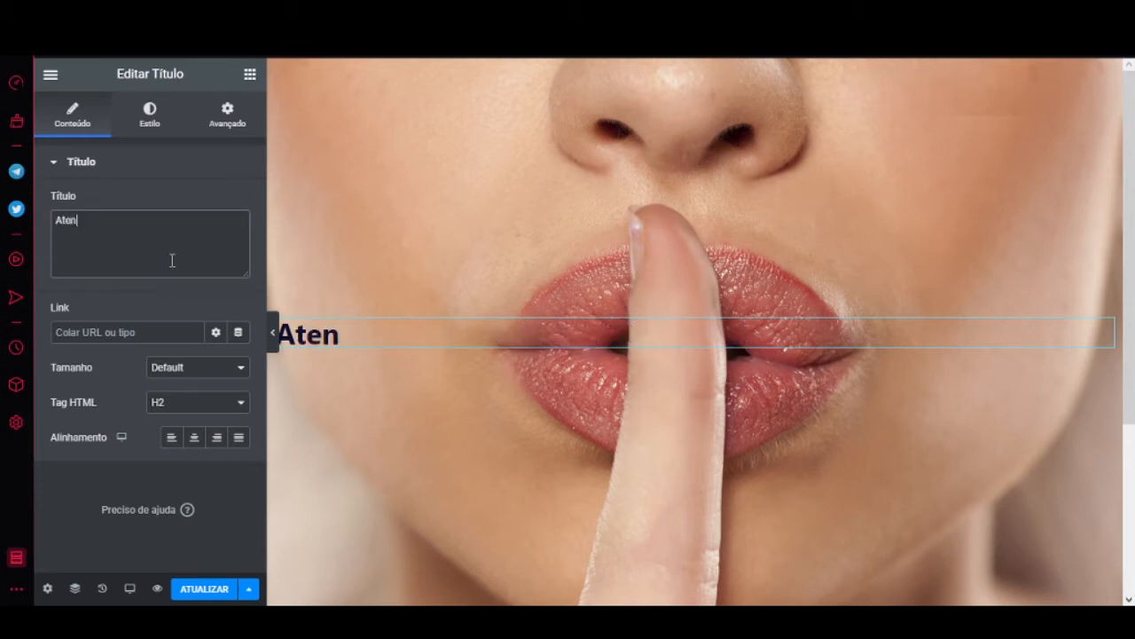
type("ção")
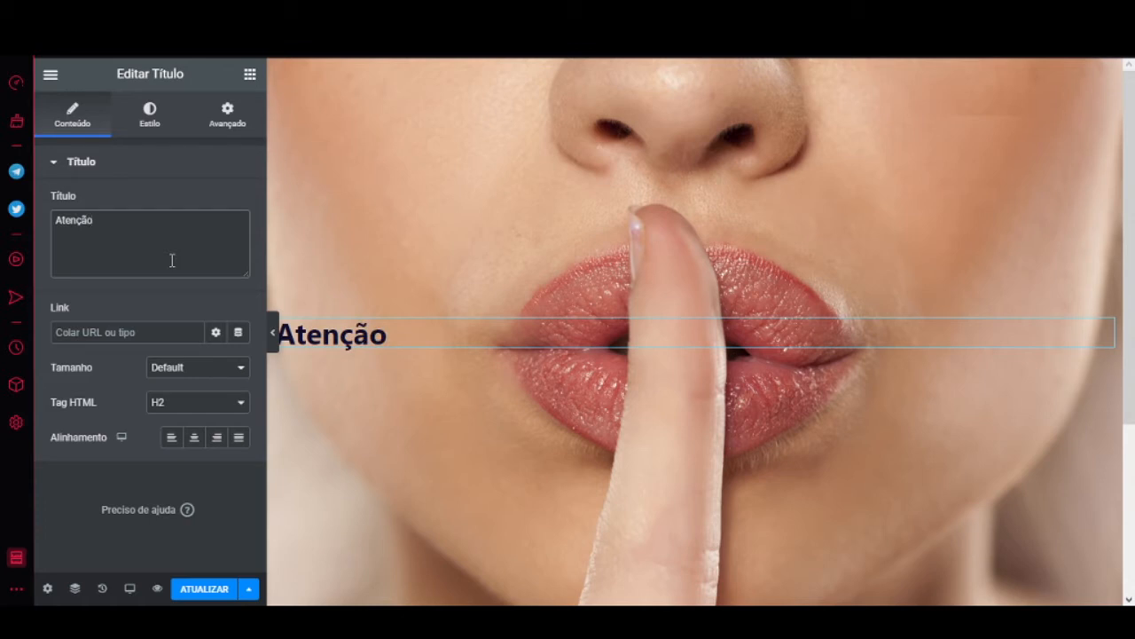
type("!")
- Set the "Atenção!" title's HTML tag to H1 and its size to XXL
left_click(195, 426)
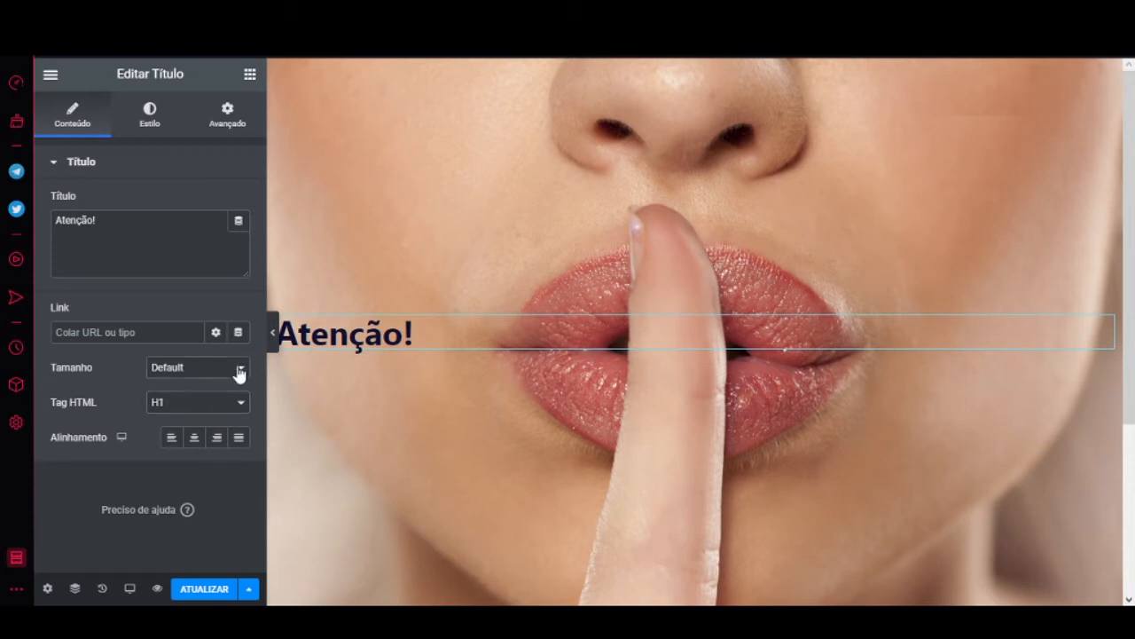
left_click(178, 422)
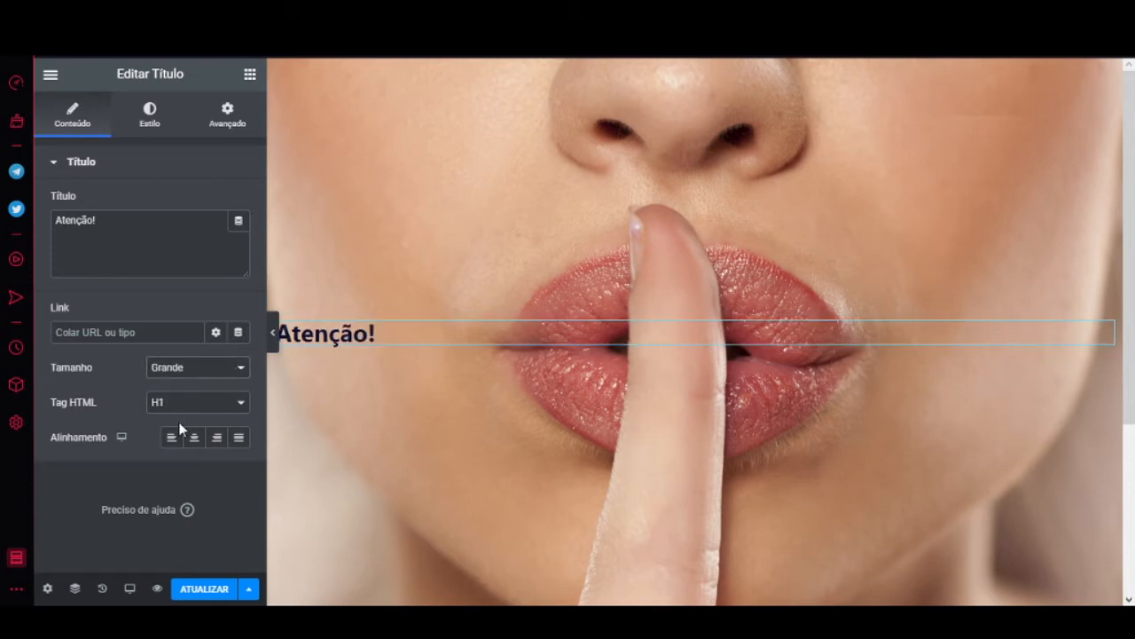
left_click(217, 370)
left_click(190, 454)
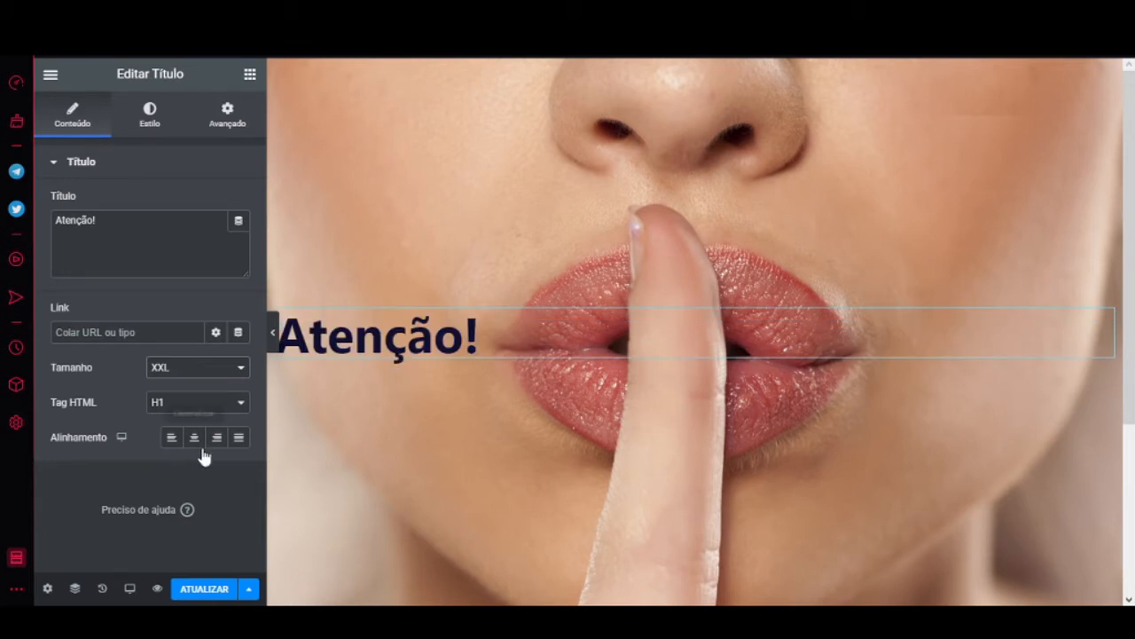
- Centre the "Atenção!" title and save the page update
left_click(195, 438)
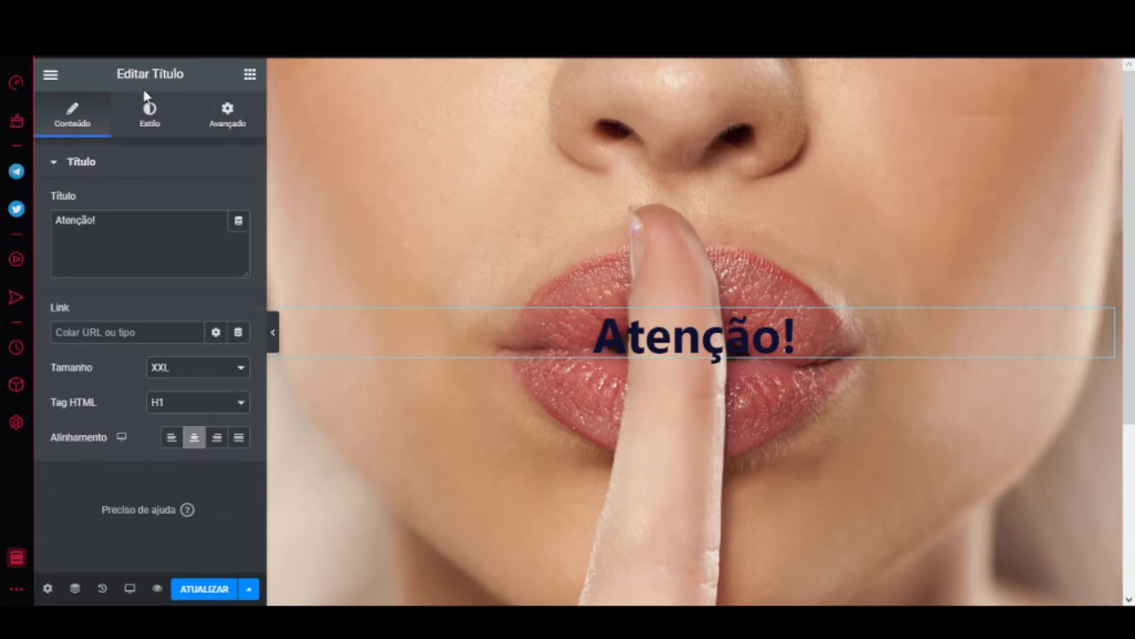
left_click(204, 591)
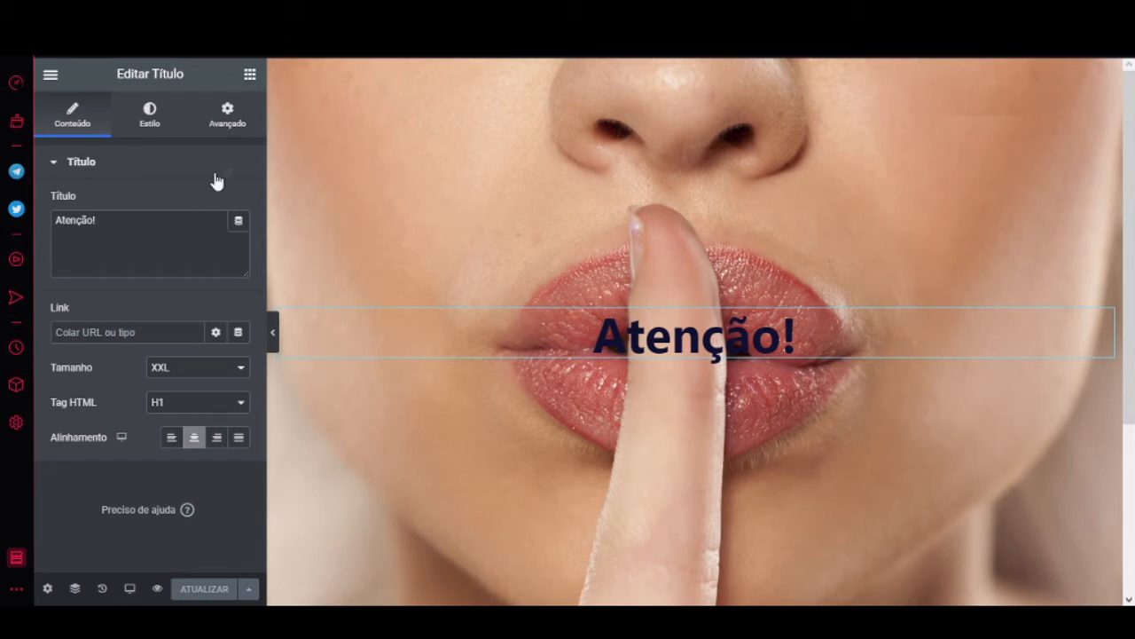
- Add a Texto widget below the "Atenção!" title and replace its placeholder text with "Este produto é destinado a adultos!"
left_click(251, 78)
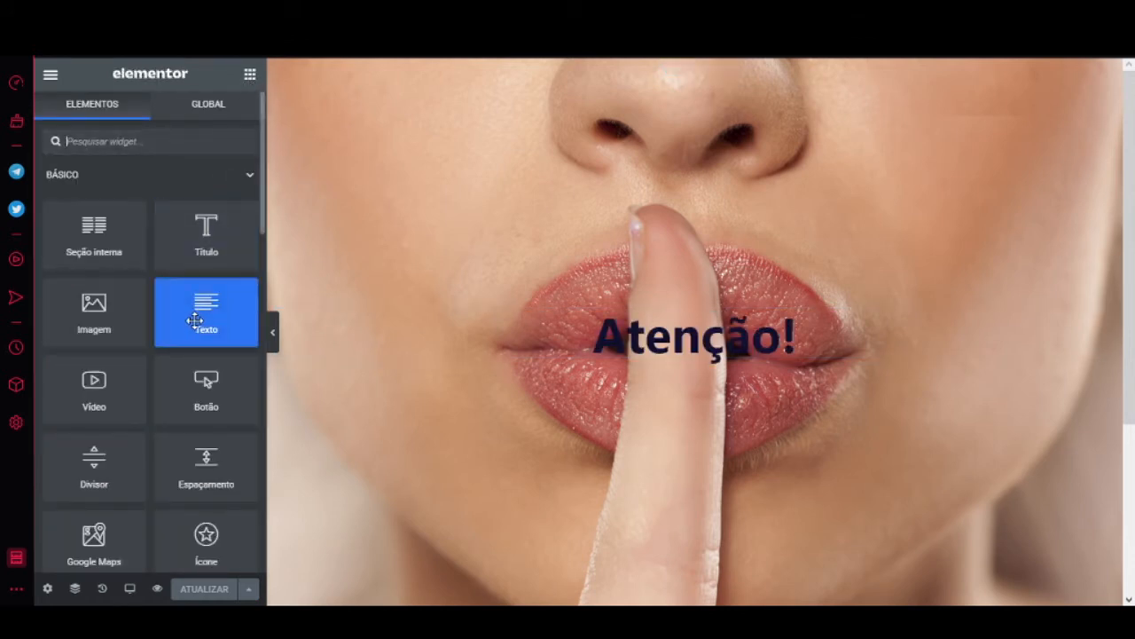
left_click_drag(195, 319, 684, 361)
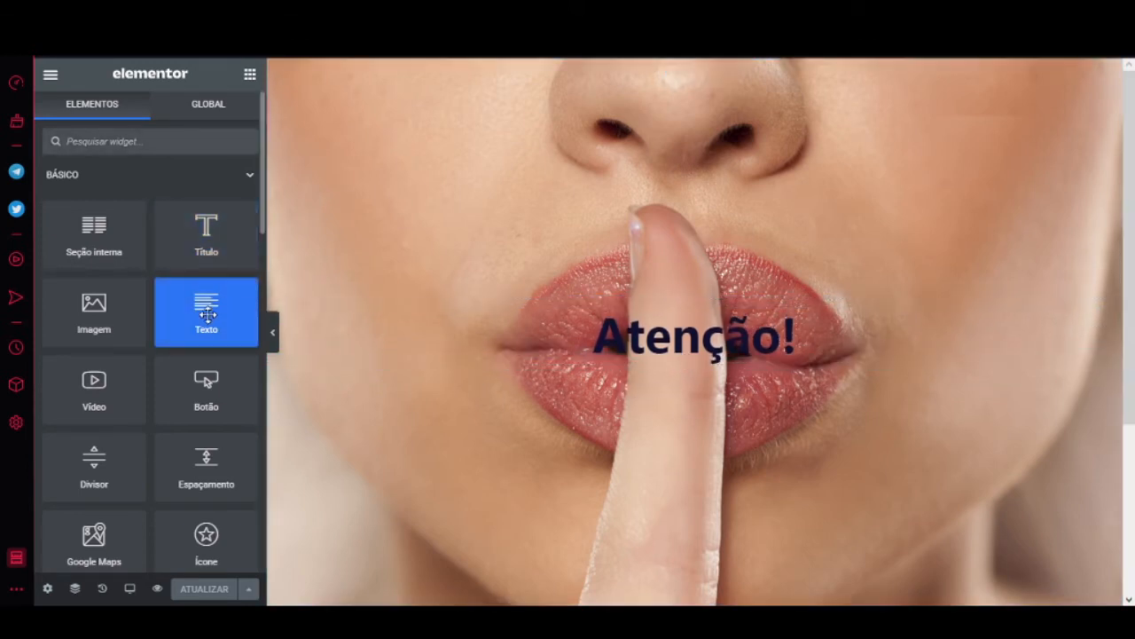
left_click_drag(210, 317, 689, 351)
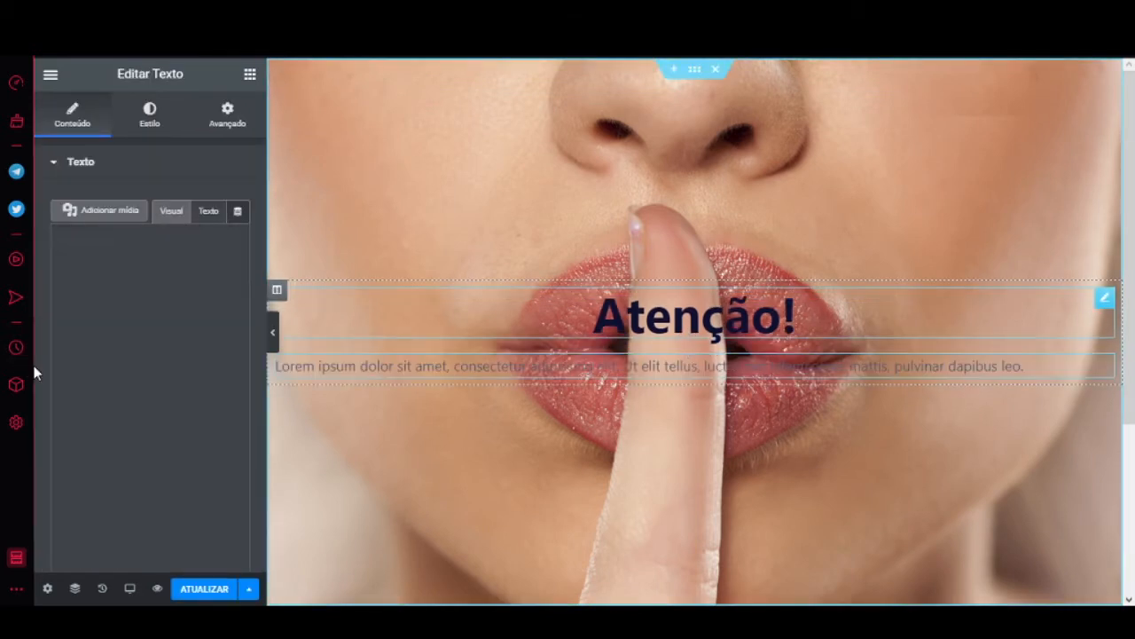
left_click_drag(139, 385, 56, 292)
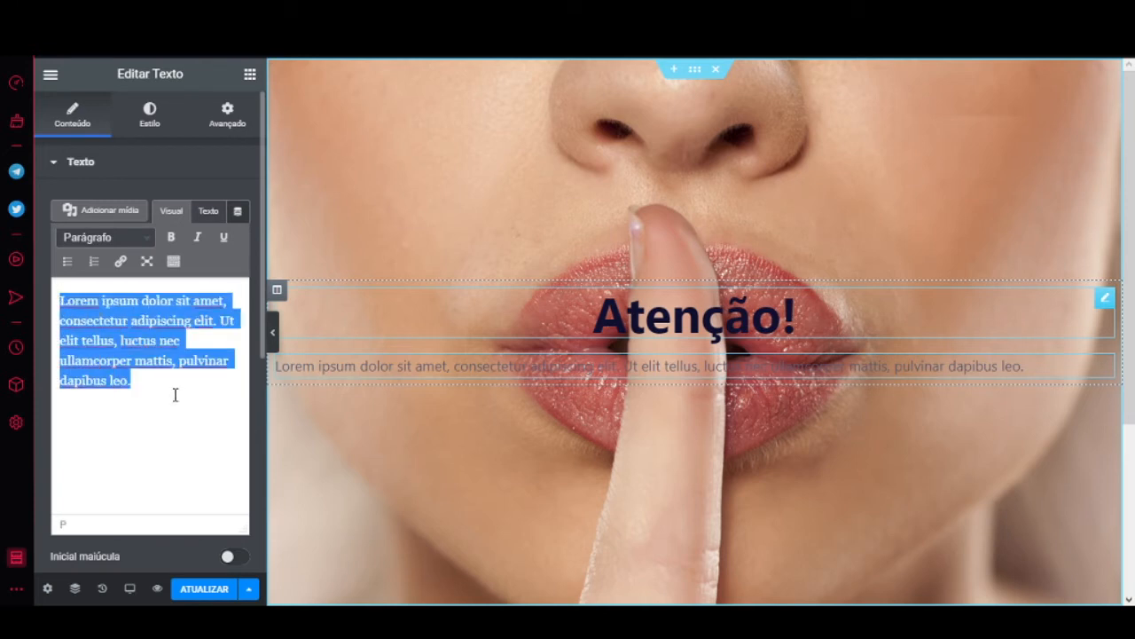
type("Este ")
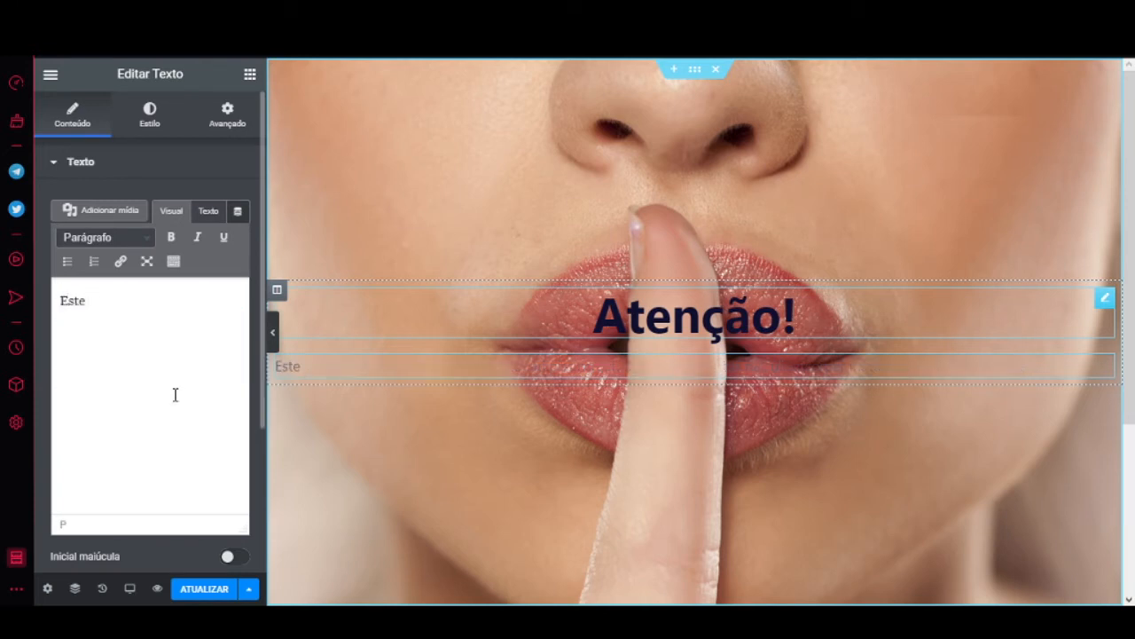
type("produto")
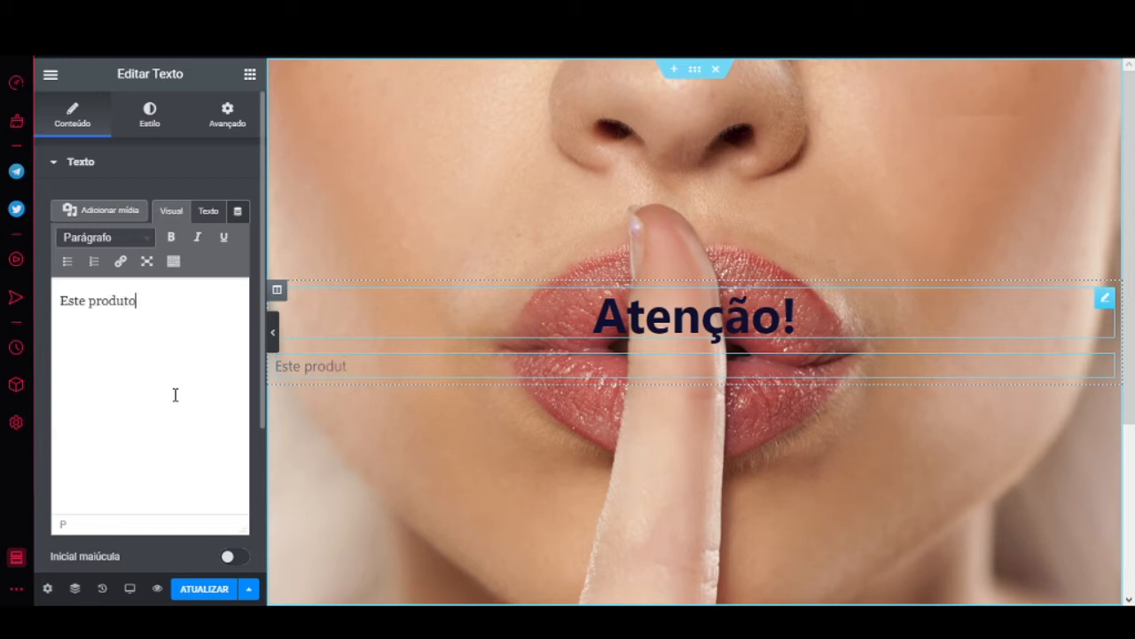
type(" é destina")
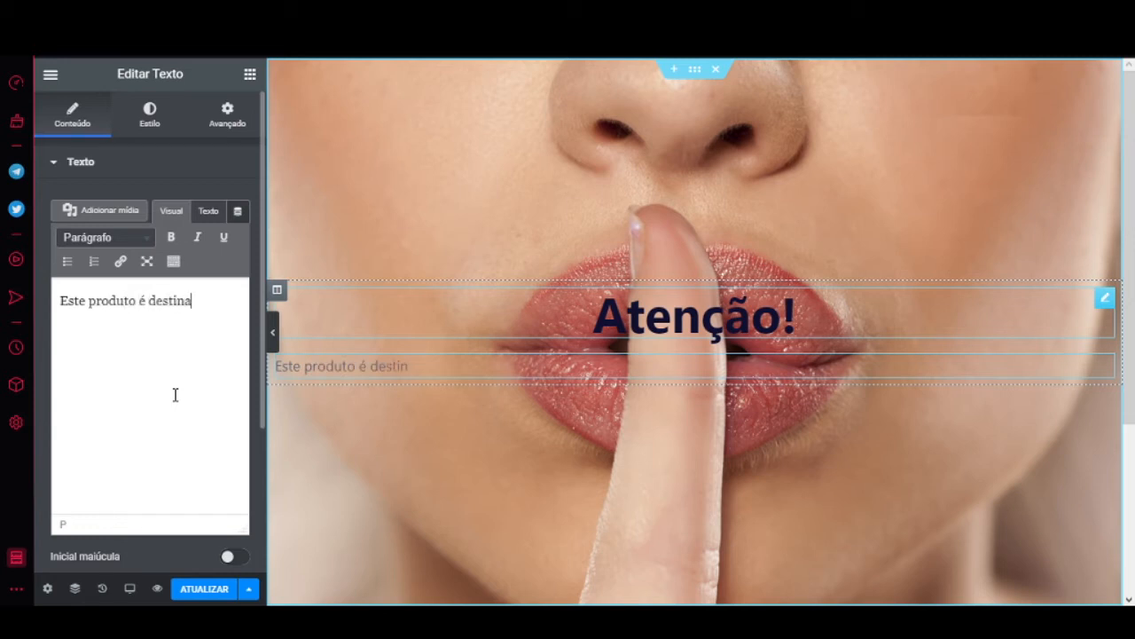
type("do a adultos")
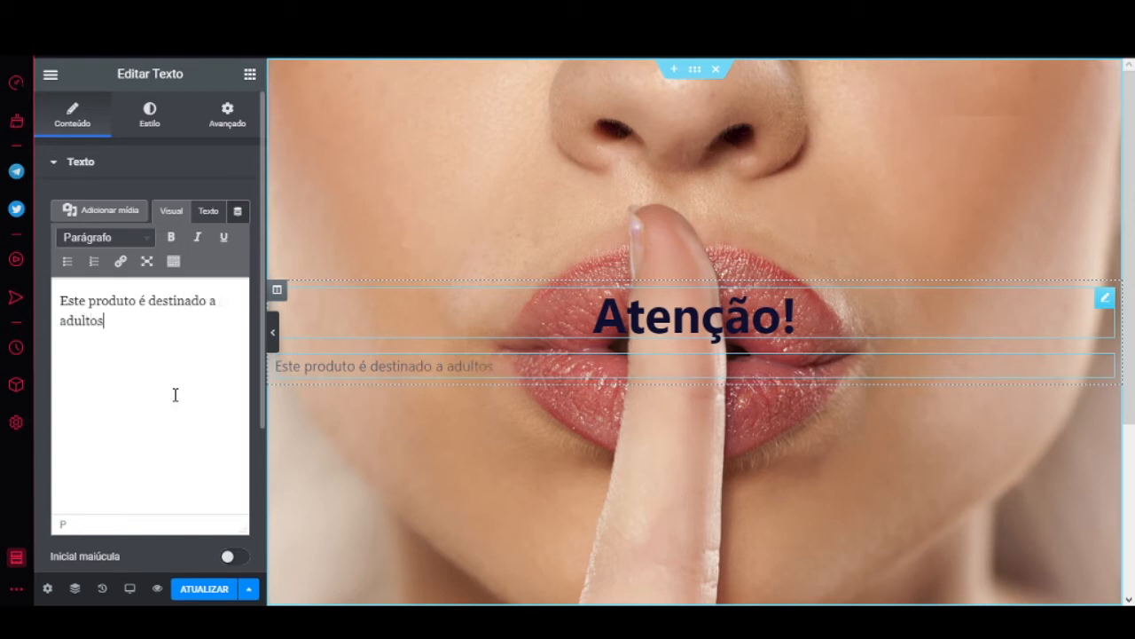
type("!")
- Add a second line to the text reading "Caso você seja maior de 18 anos, clique no botão abaixo para continuar:"
key("Return")
type("Ca")
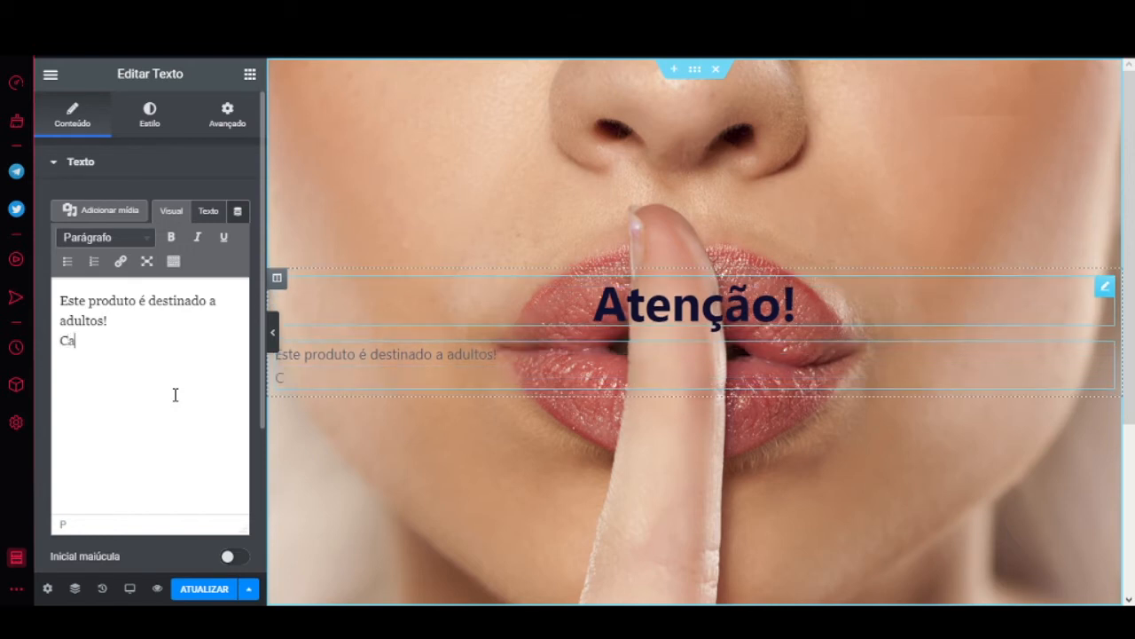
type("so você seja ")
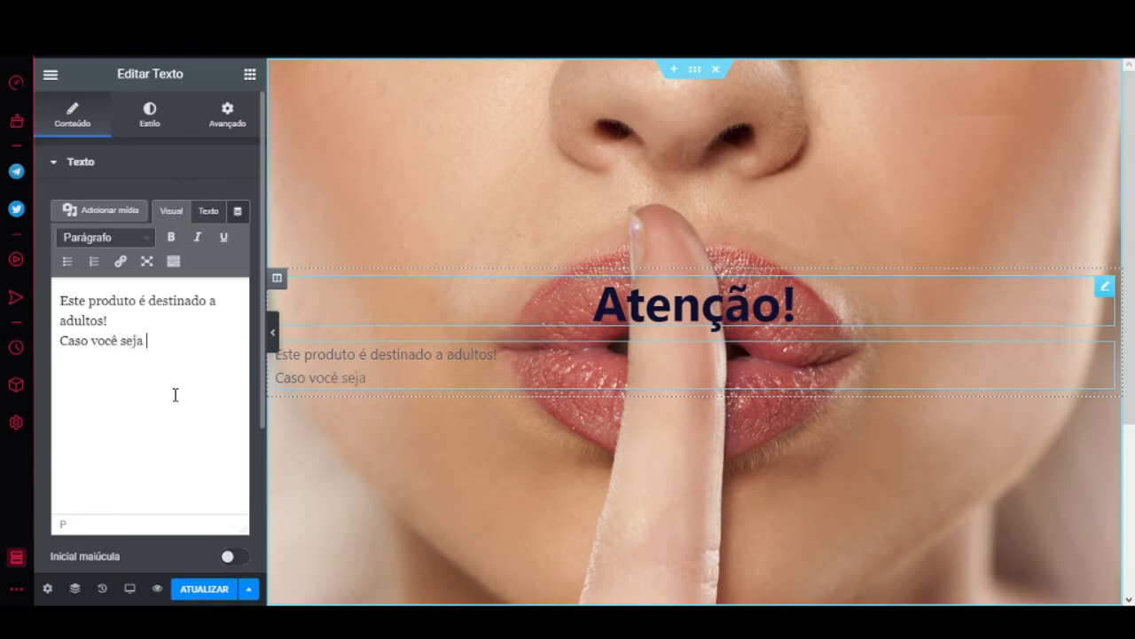
type("maipor de ")
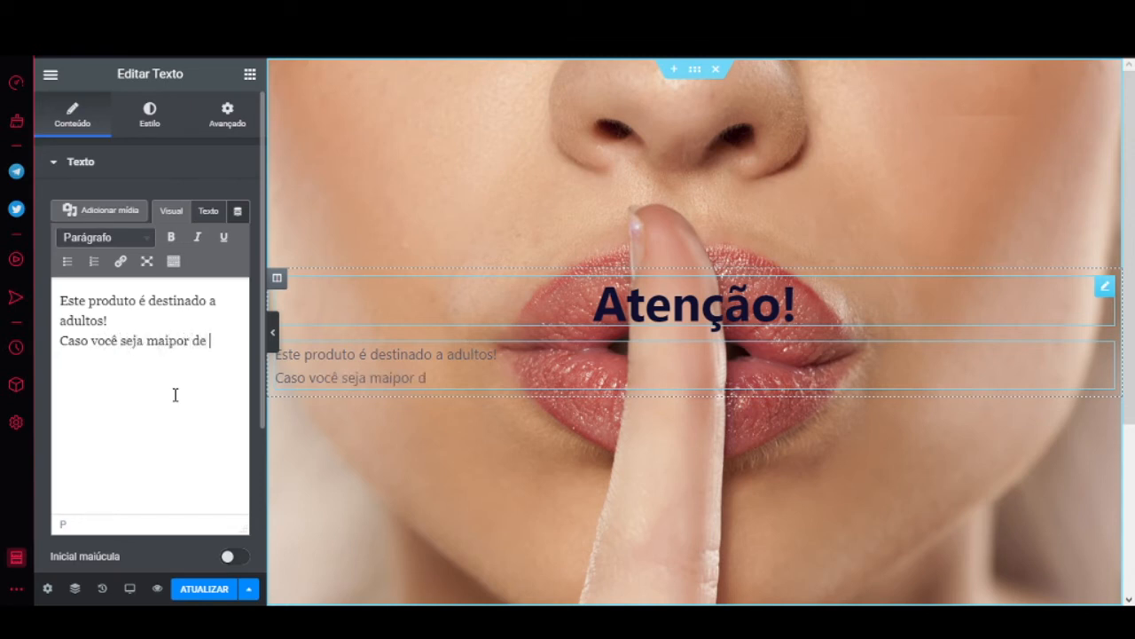
type("18 anos")
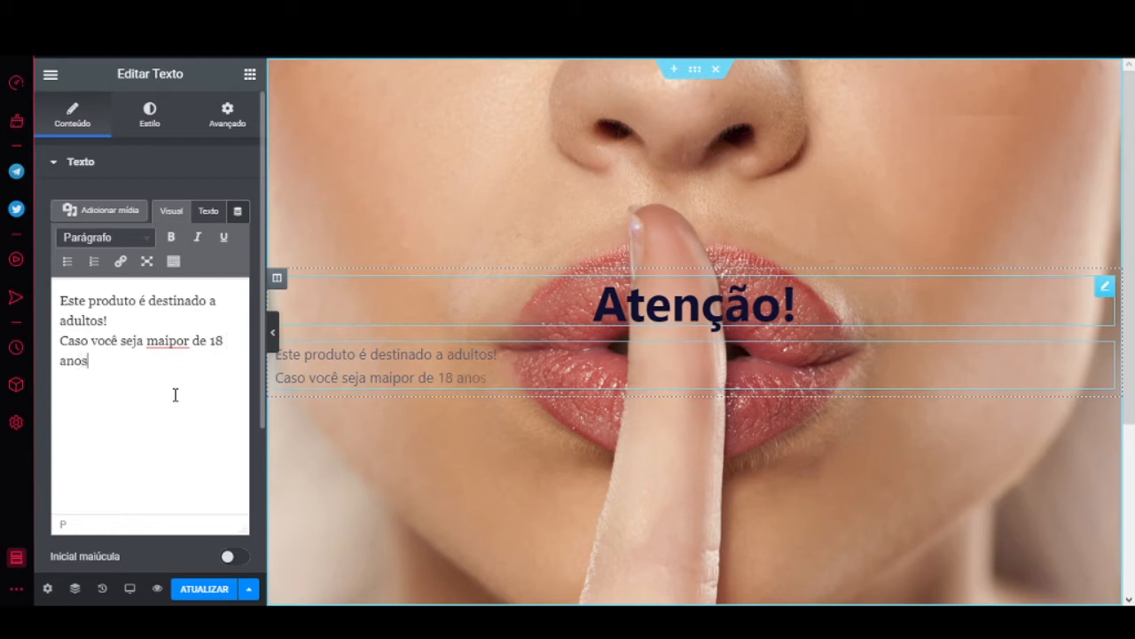
left_click(178, 342)
key("BackSpace")
left_click(98, 361)
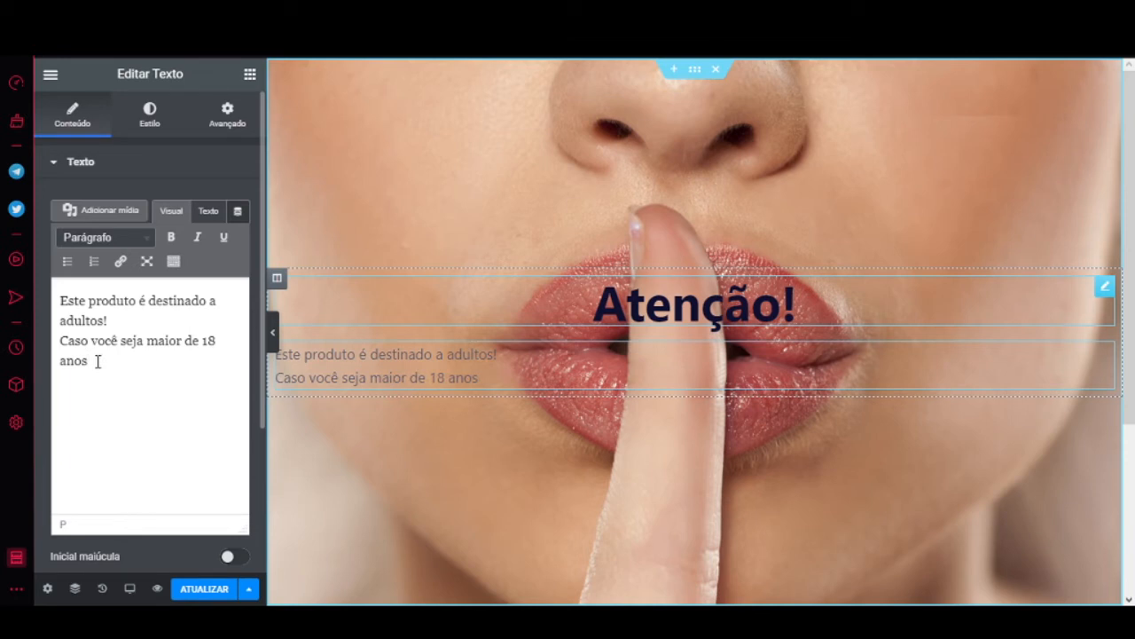
type(", clique no botão a")
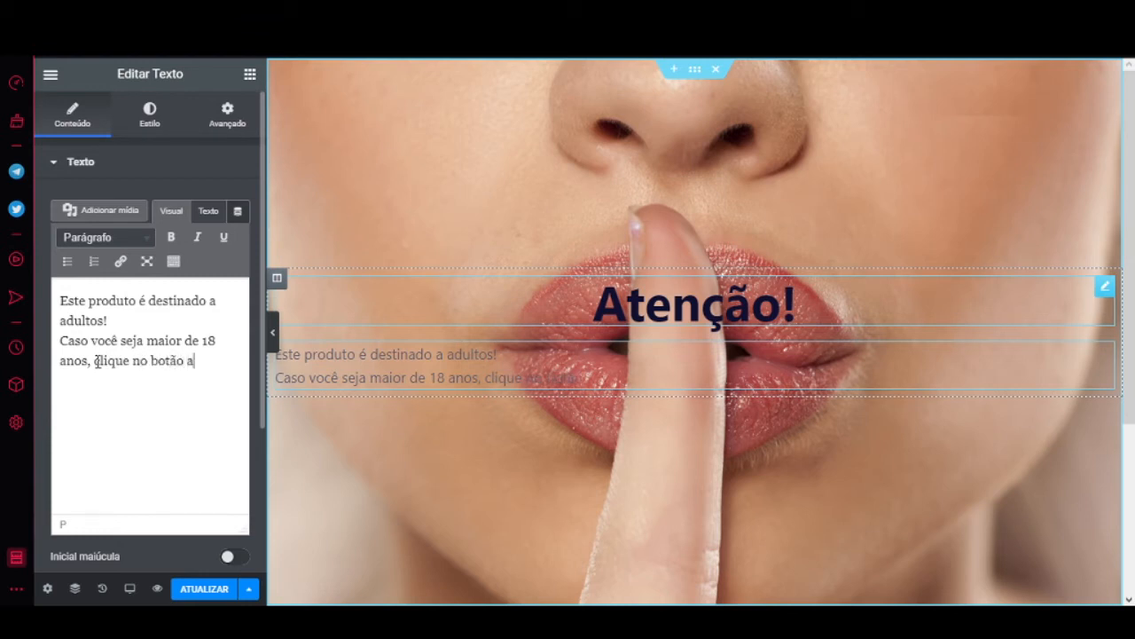
type("baixo para cont")
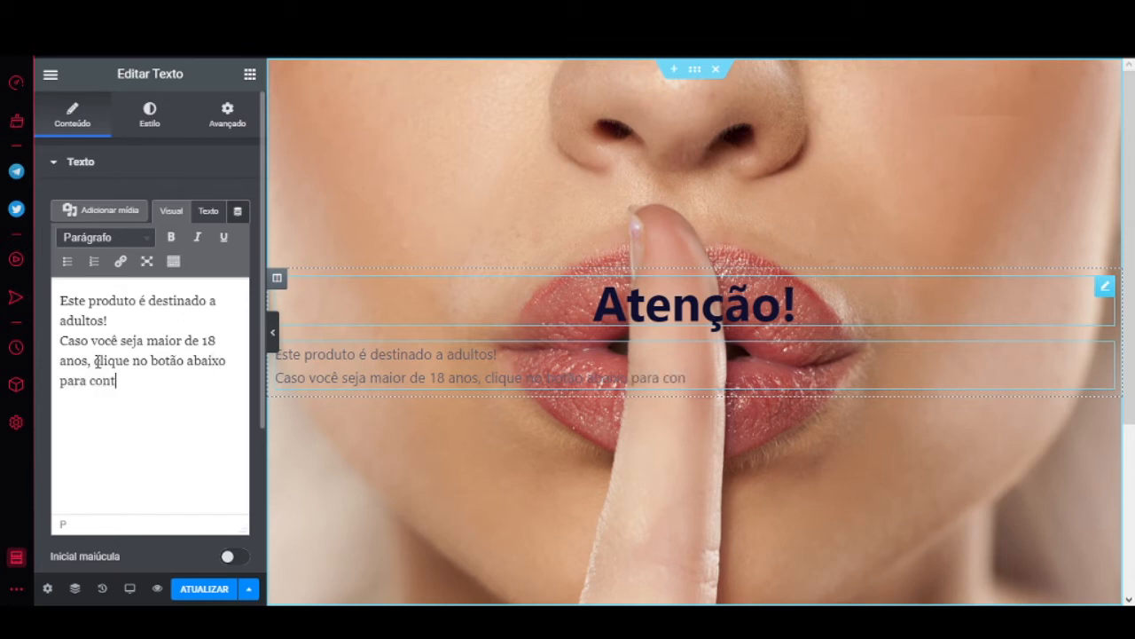
type("inuar:")
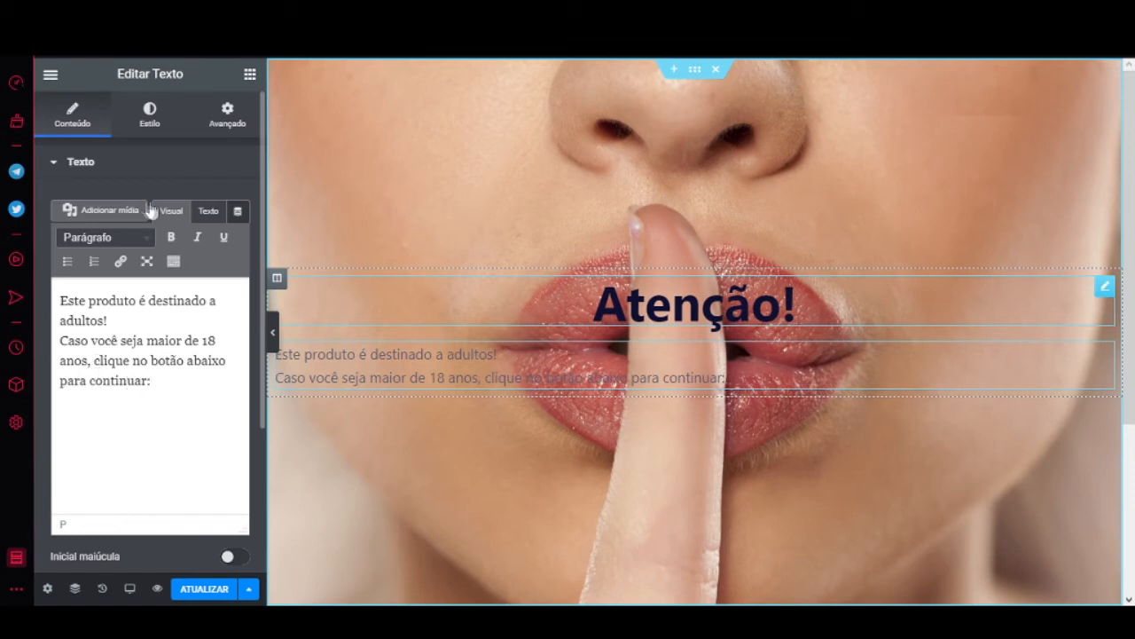
- Set the Texto widget's text colour to near-black #030303 and centre its alignment
left_click(151, 125)
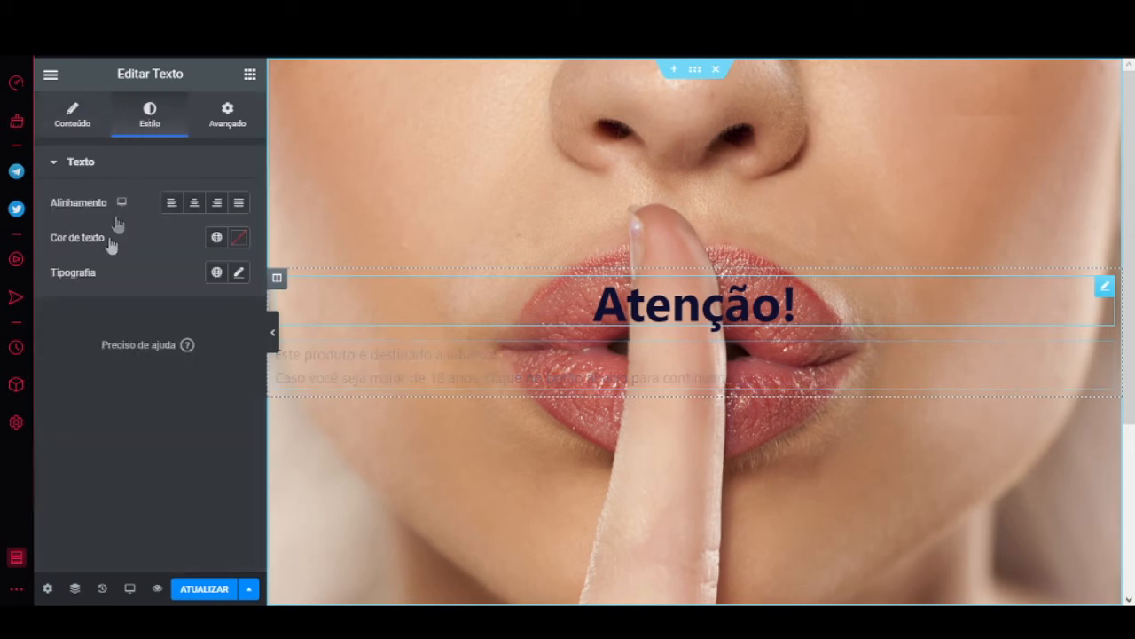
left_click(240, 239)
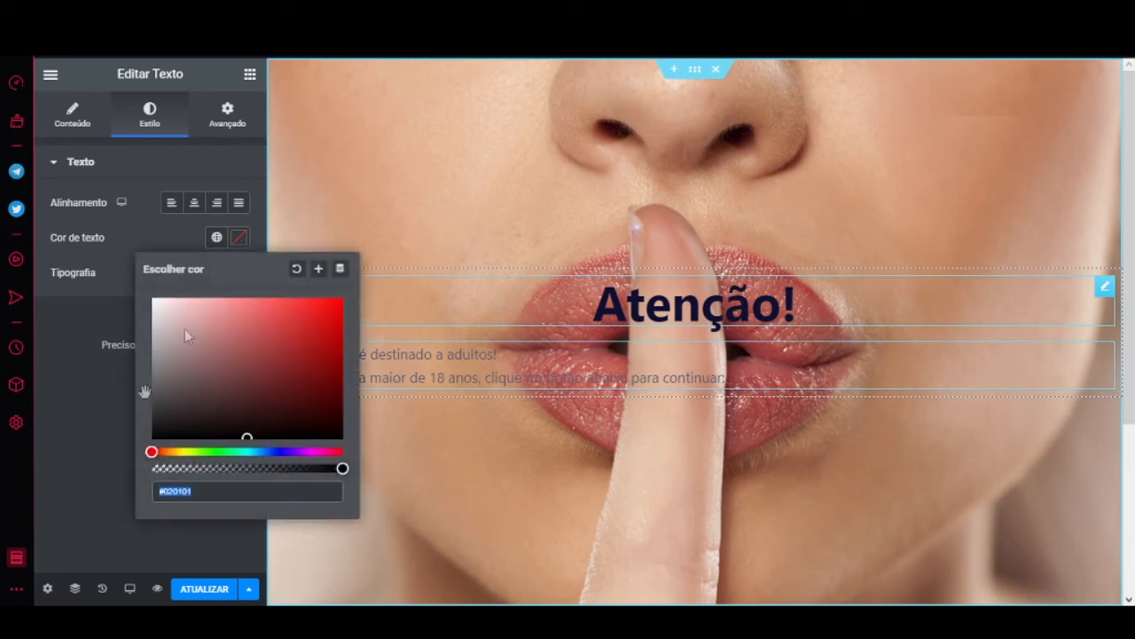
left_click(151, 437)
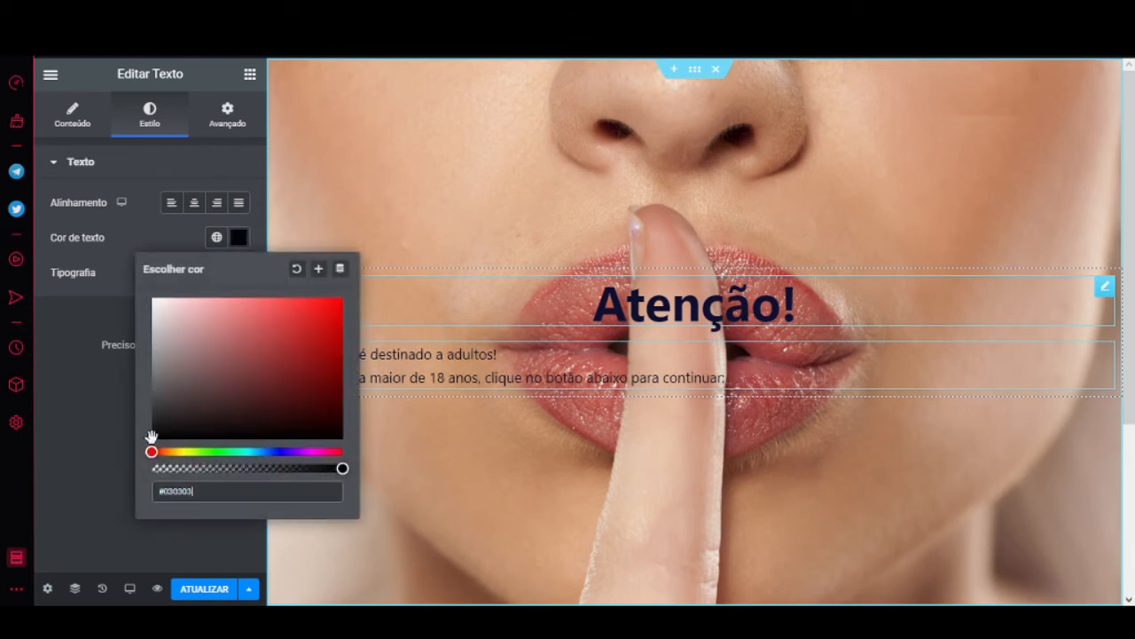
left_click(60, 400)
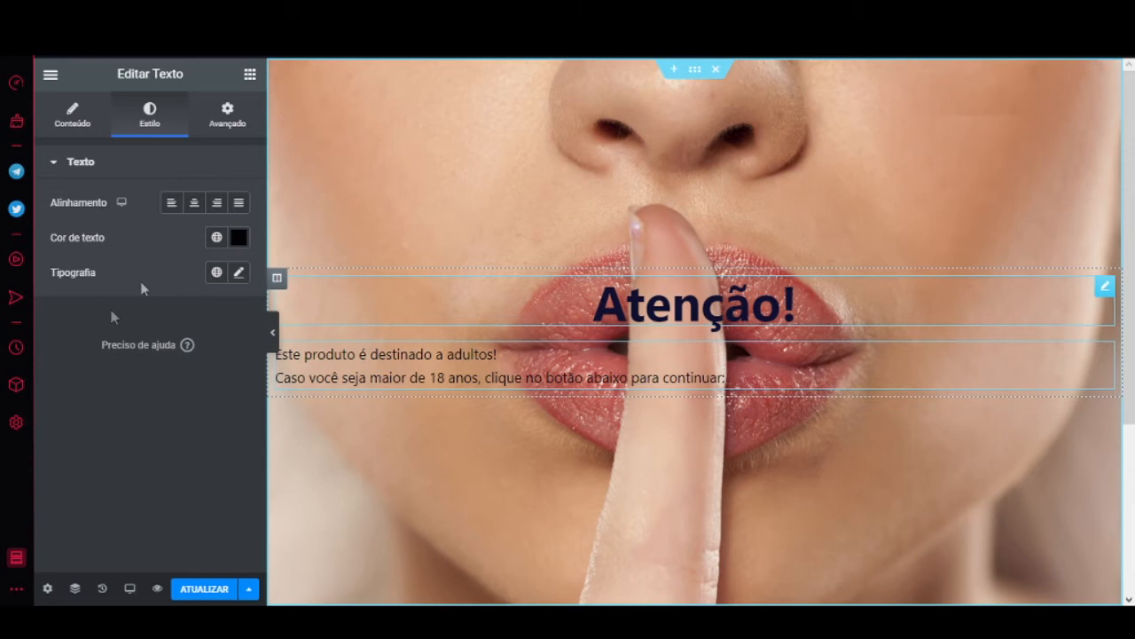
left_click(194, 206)
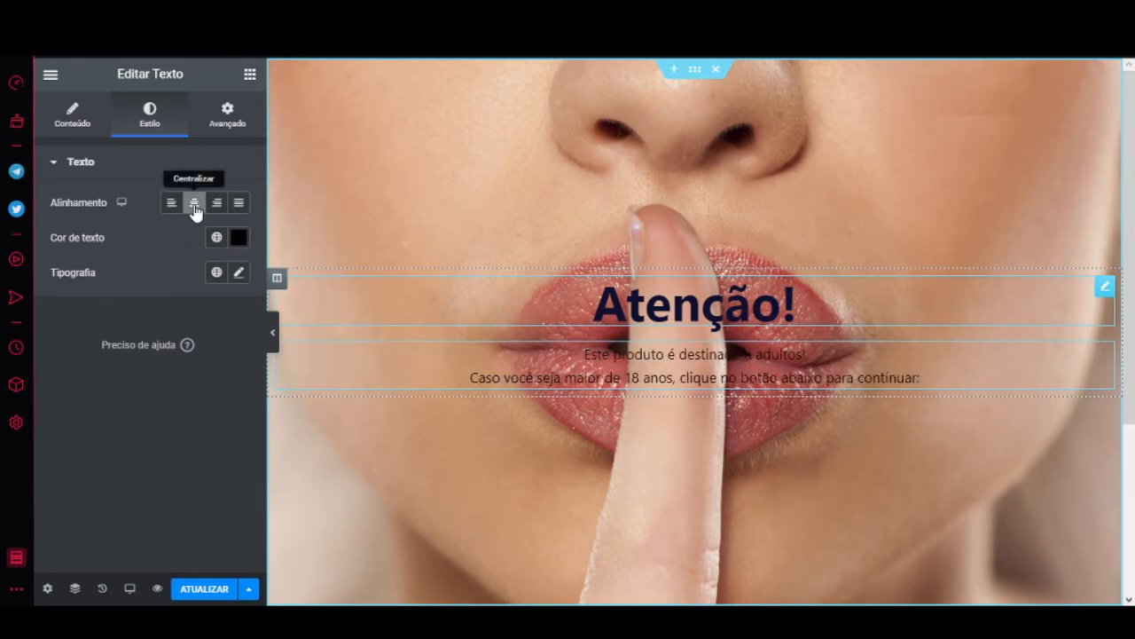
- Set the Texto widget's font size to 38 px and save the page update
left_click(239, 275)
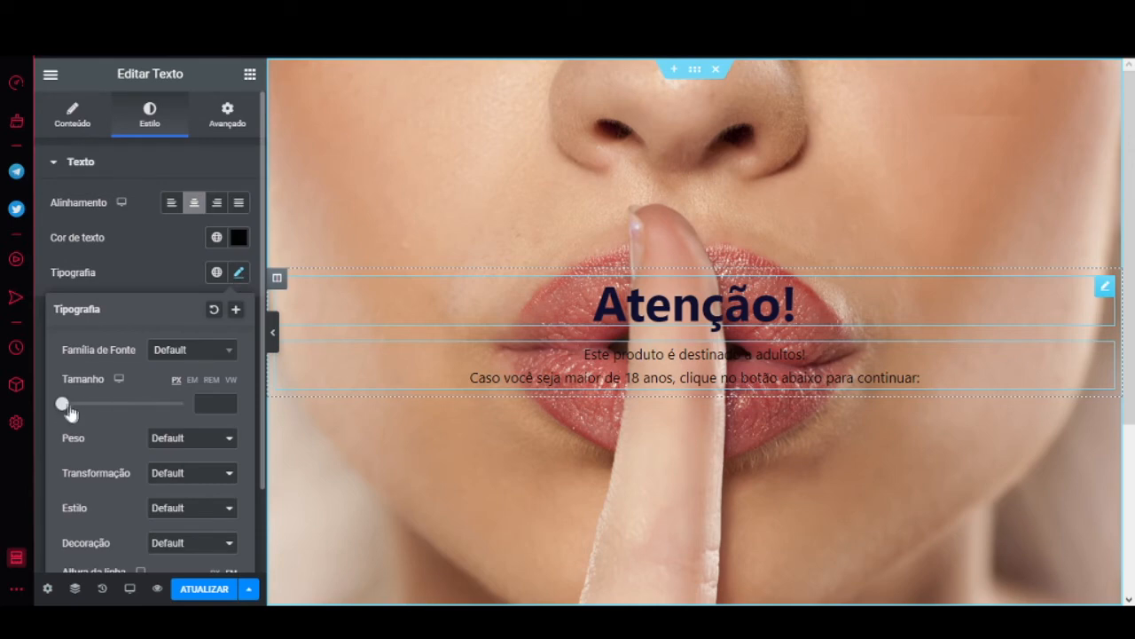
left_click_drag(70, 413, 86, 412)
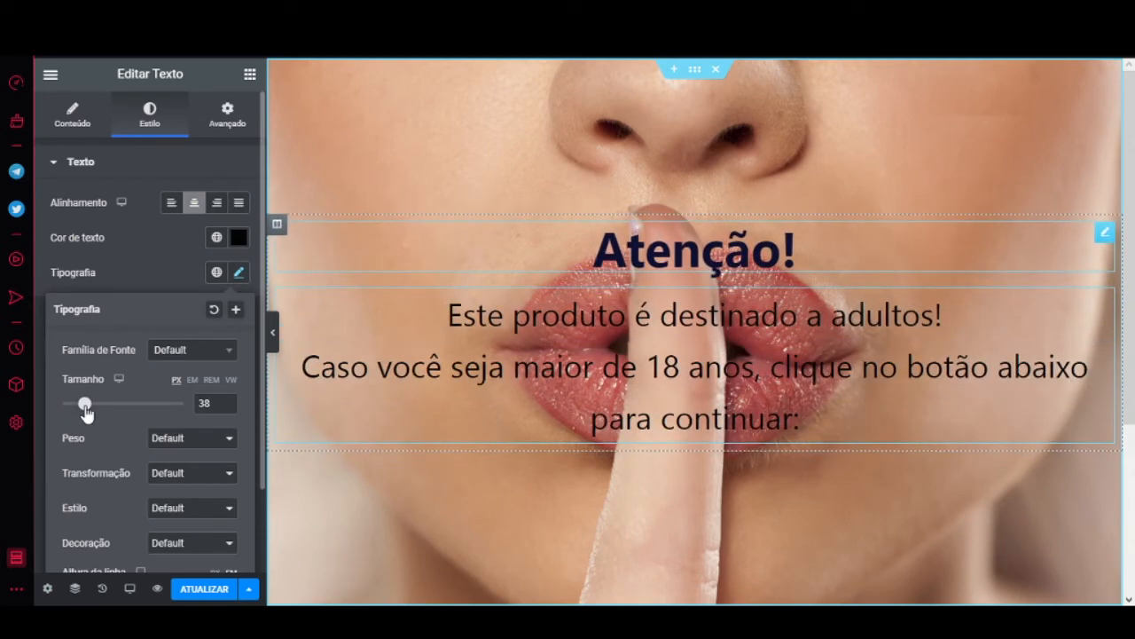
left_click(152, 255)
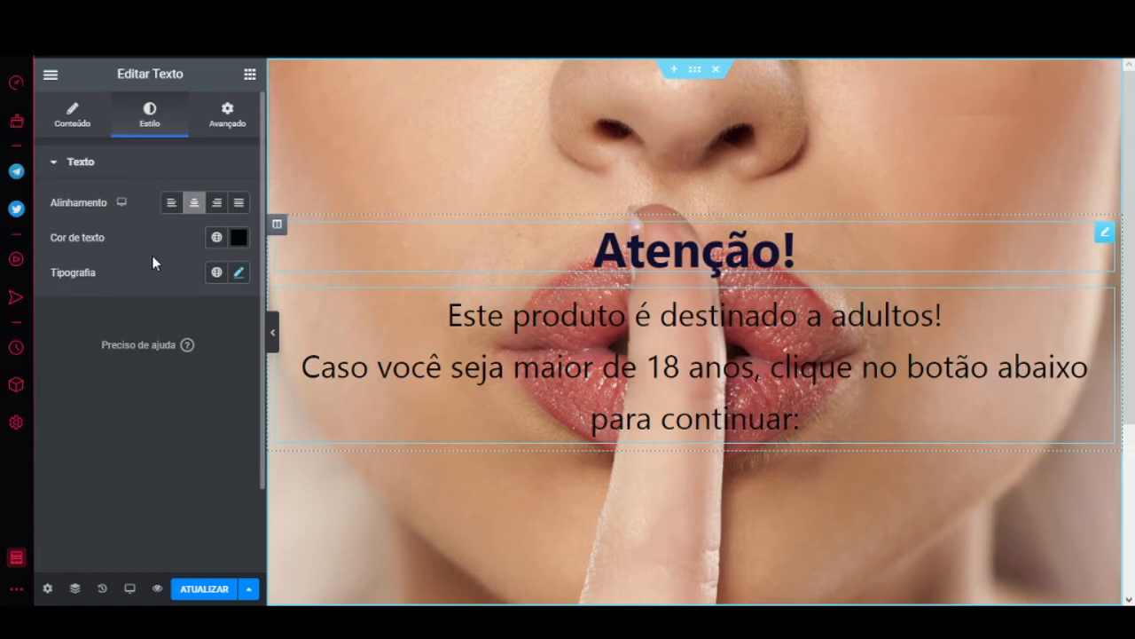
left_click(203, 590)
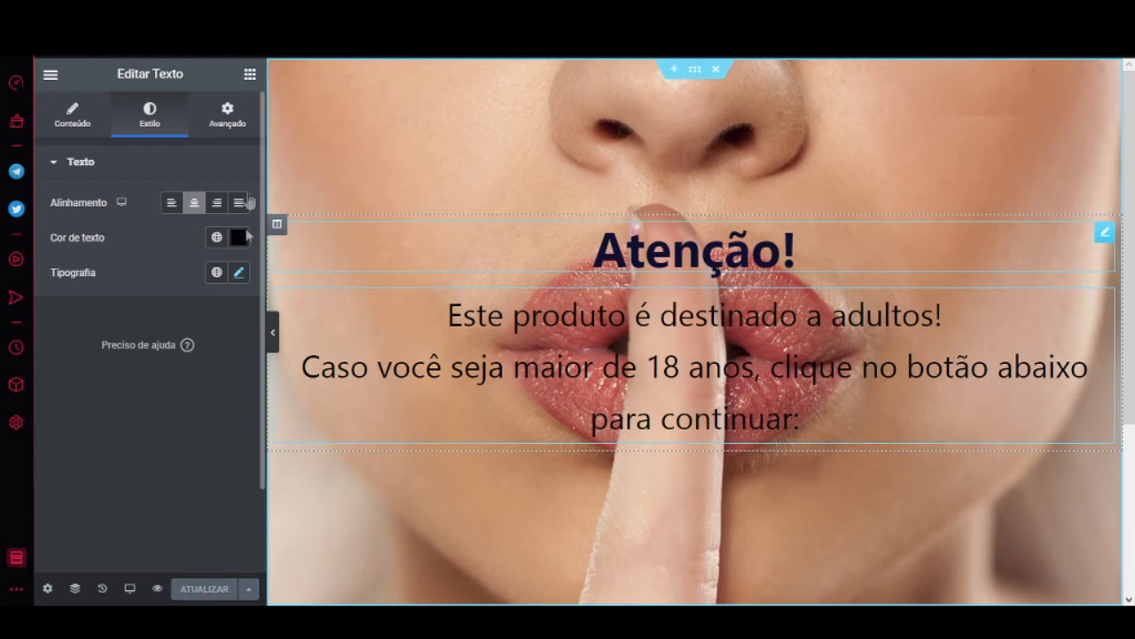
- Add a Botão widget below the text and change its label to "Continuar"
left_click(250, 76)
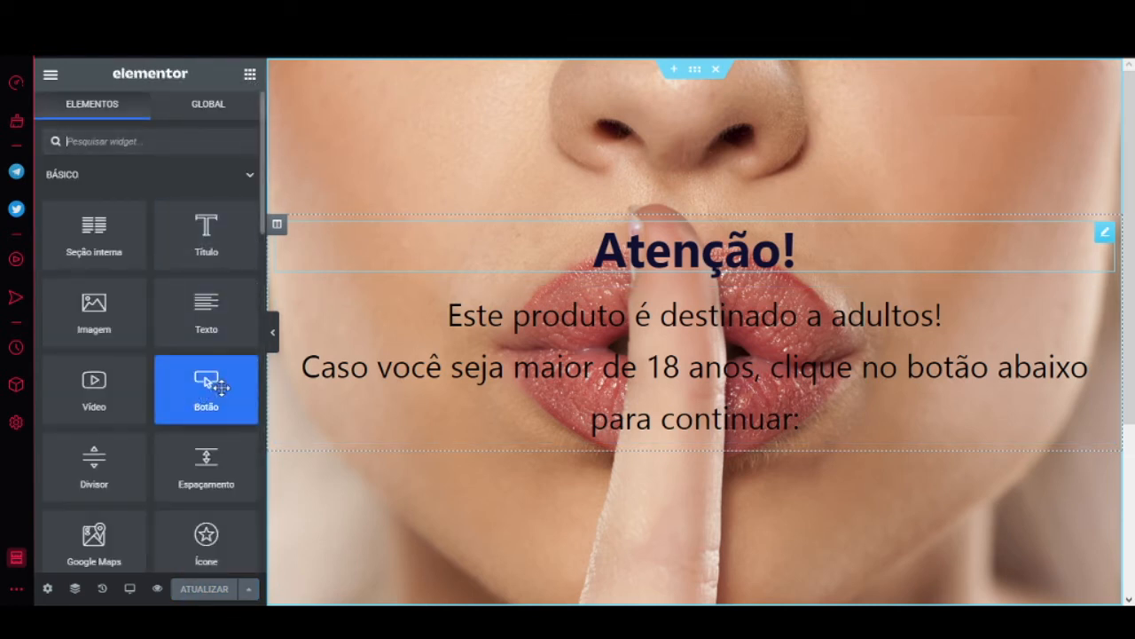
left_click_drag(210, 386, 675, 440)
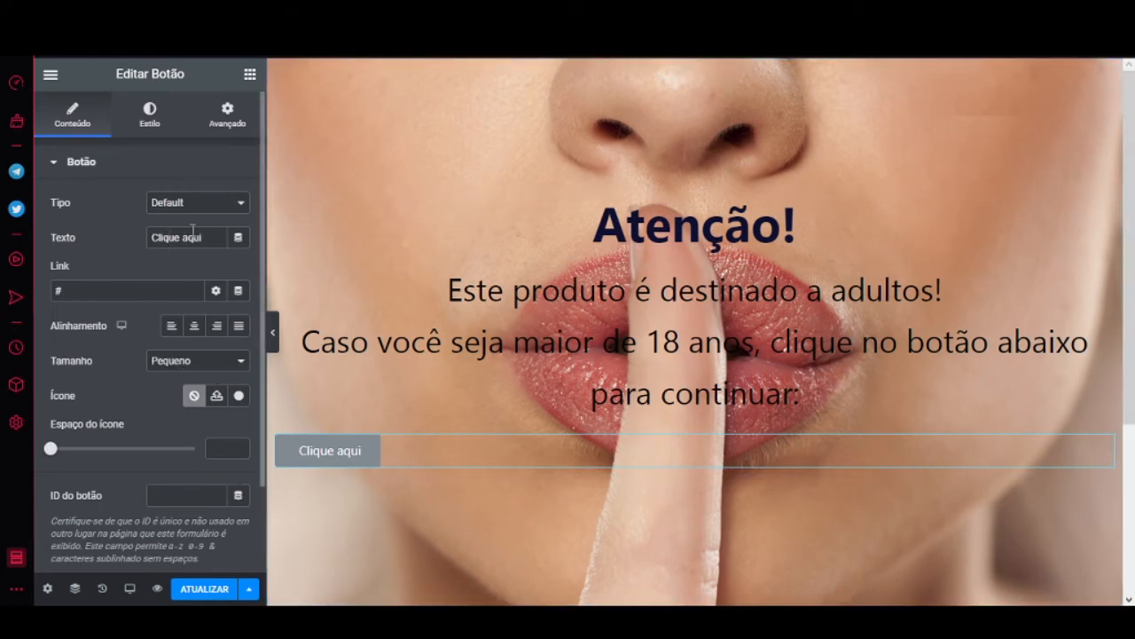
left_click_drag(210, 238, 141, 236)
type("Con")
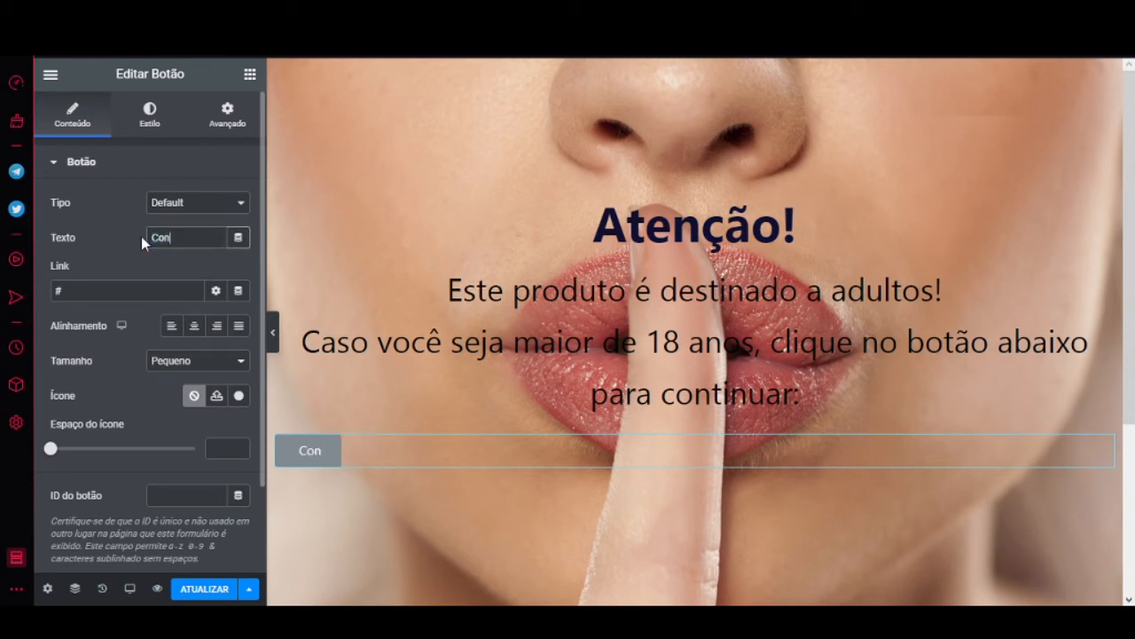
type("tinuar")
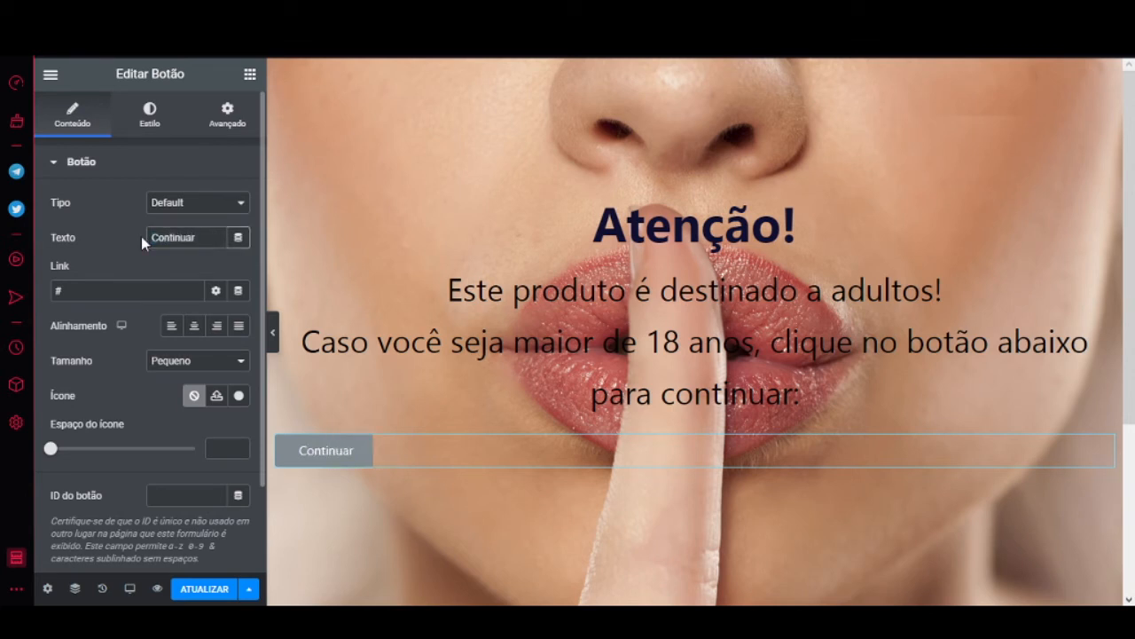
- Try the Atenção type on the "Continuar" button and settle on the Alerta type
left_click(210, 206)
left_click(177, 270)
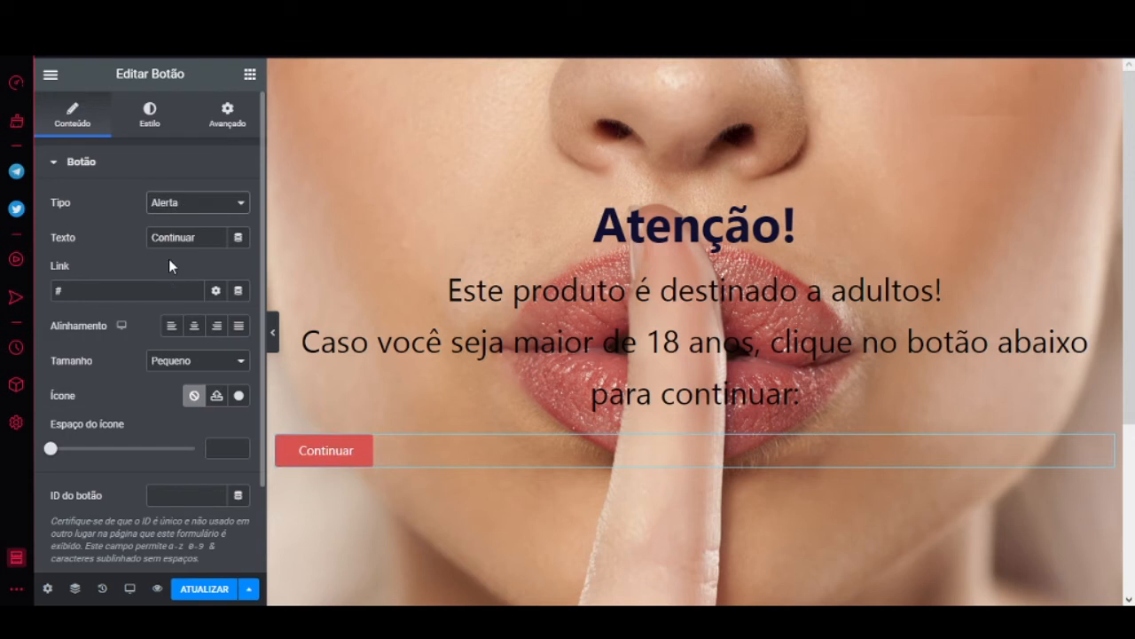
left_click(210, 206)
left_click(185, 257)
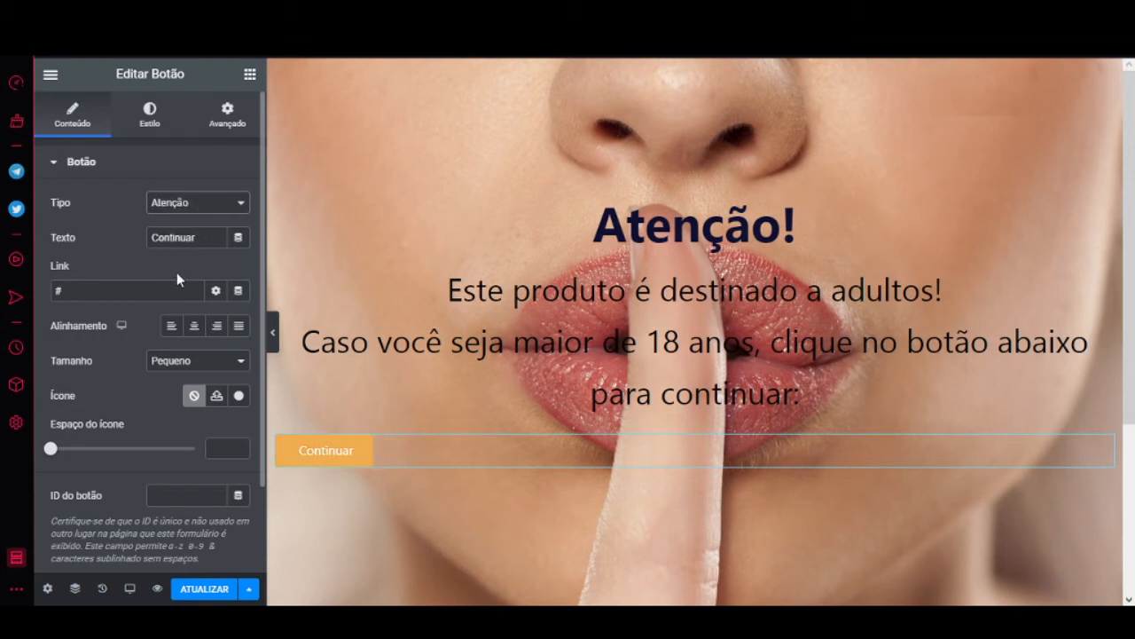
left_click(177, 274)
- Centre the "Continuar" button's alignment and set its size to Grande
left_click_drag(75, 291, 44, 292)
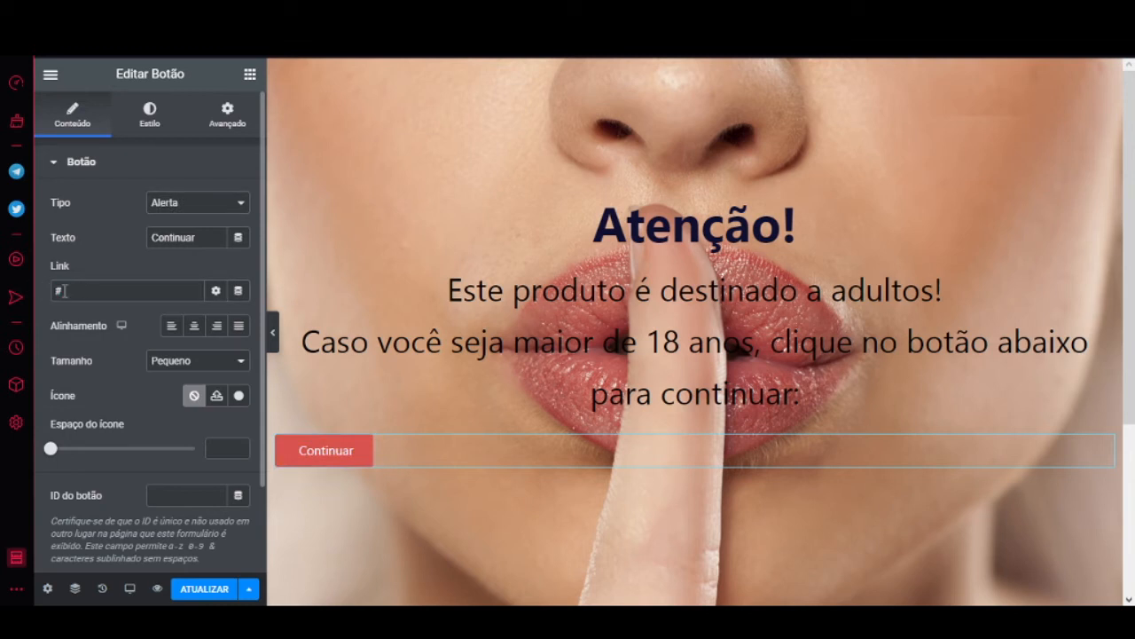
left_click_drag(70, 290, 41, 294)
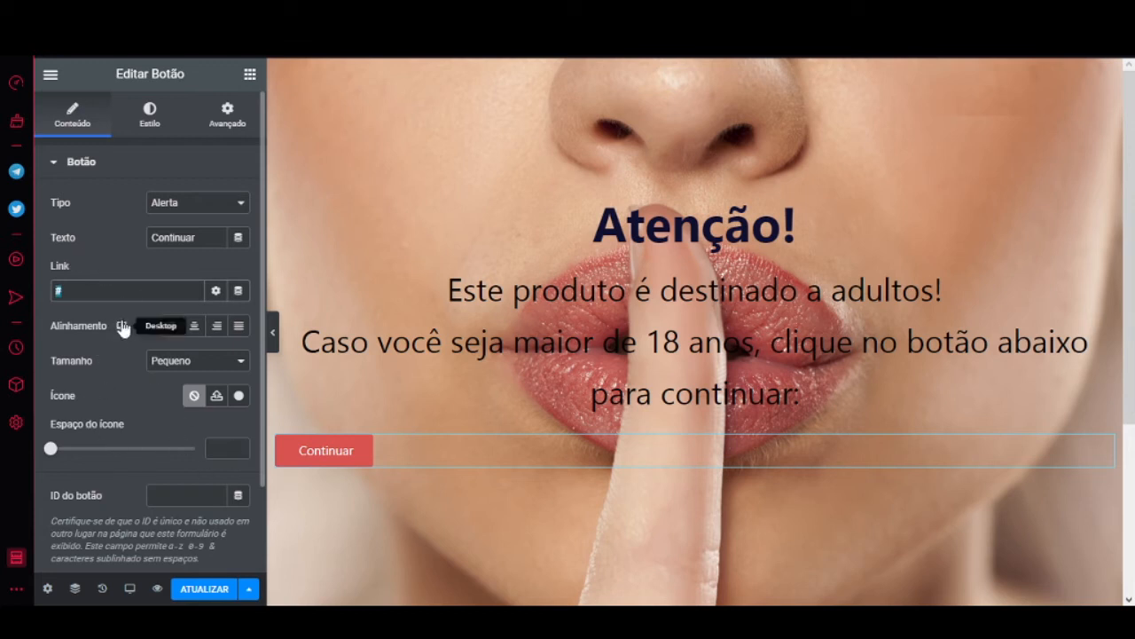
left_click(194, 327)
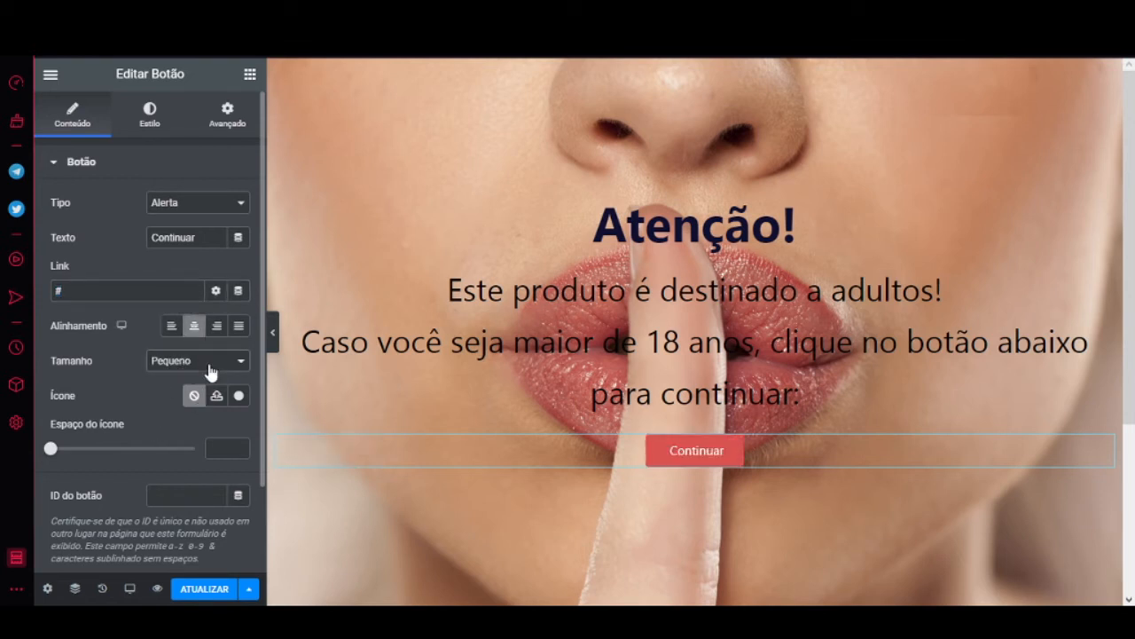
left_click(210, 370)
left_click(191, 417)
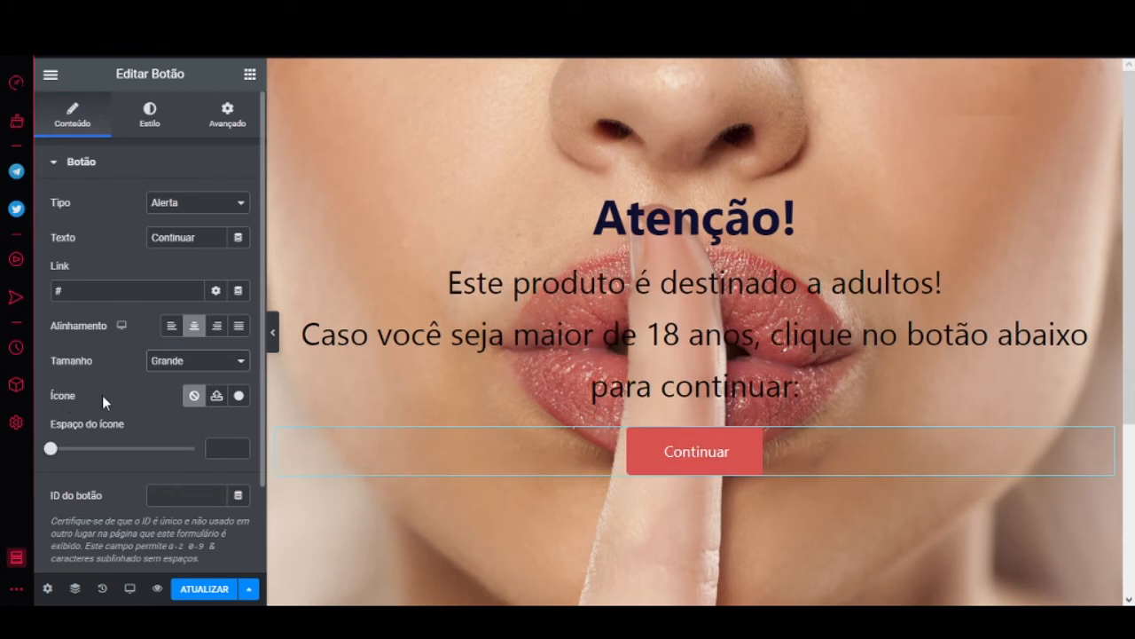
- Set the "Continuar" button's typography to Bold weight and a 26 px font size
left_click(149, 119)
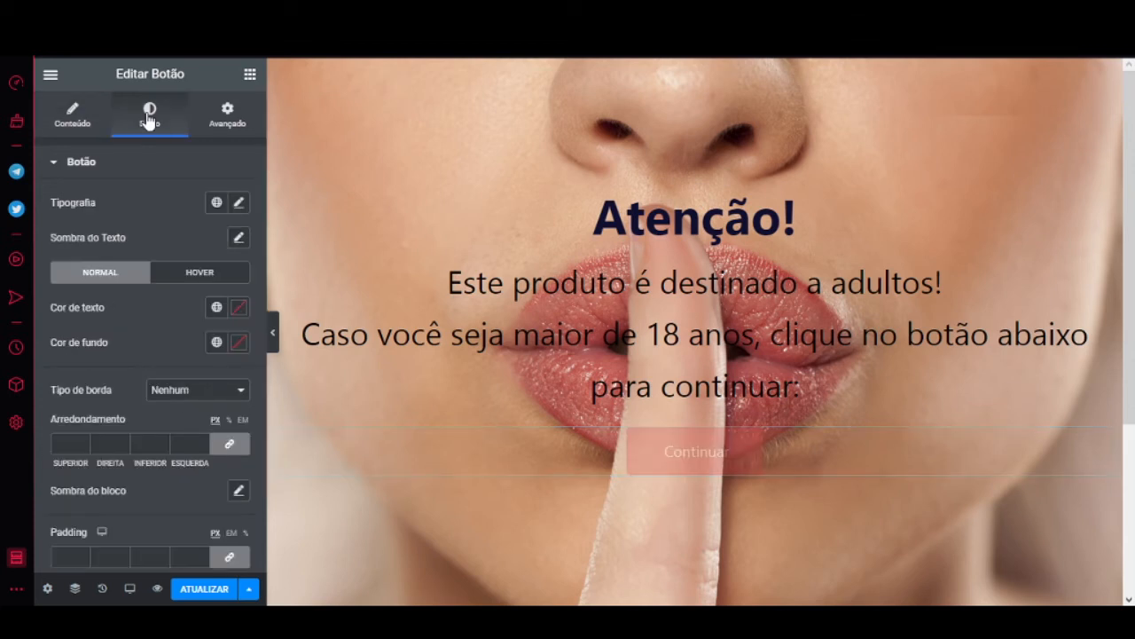
left_click(239, 204)
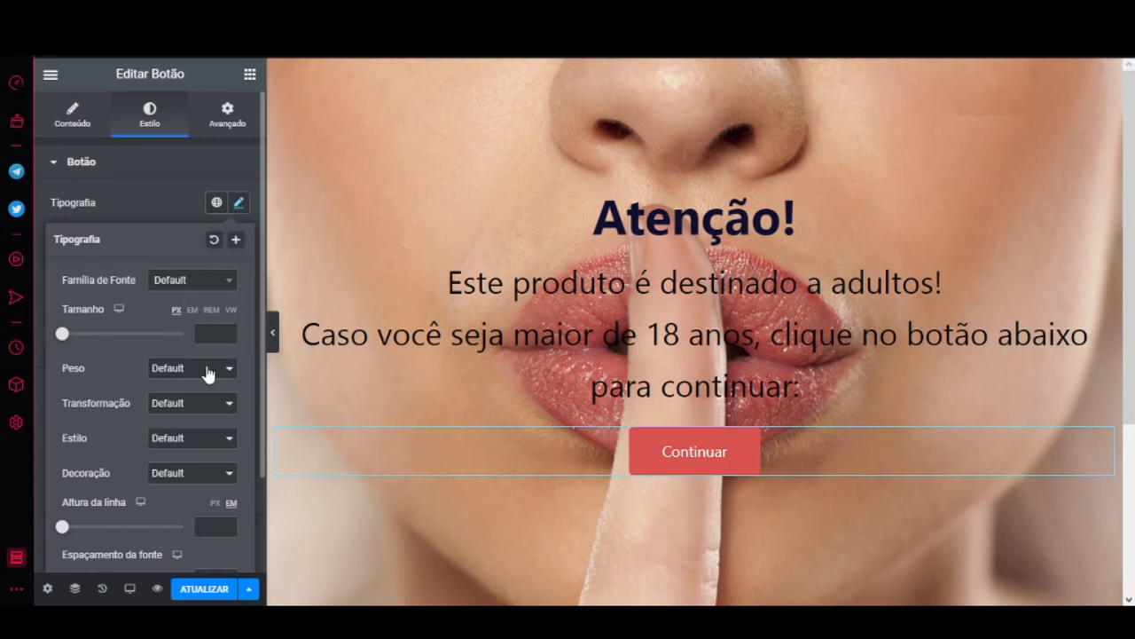
left_click(174, 524)
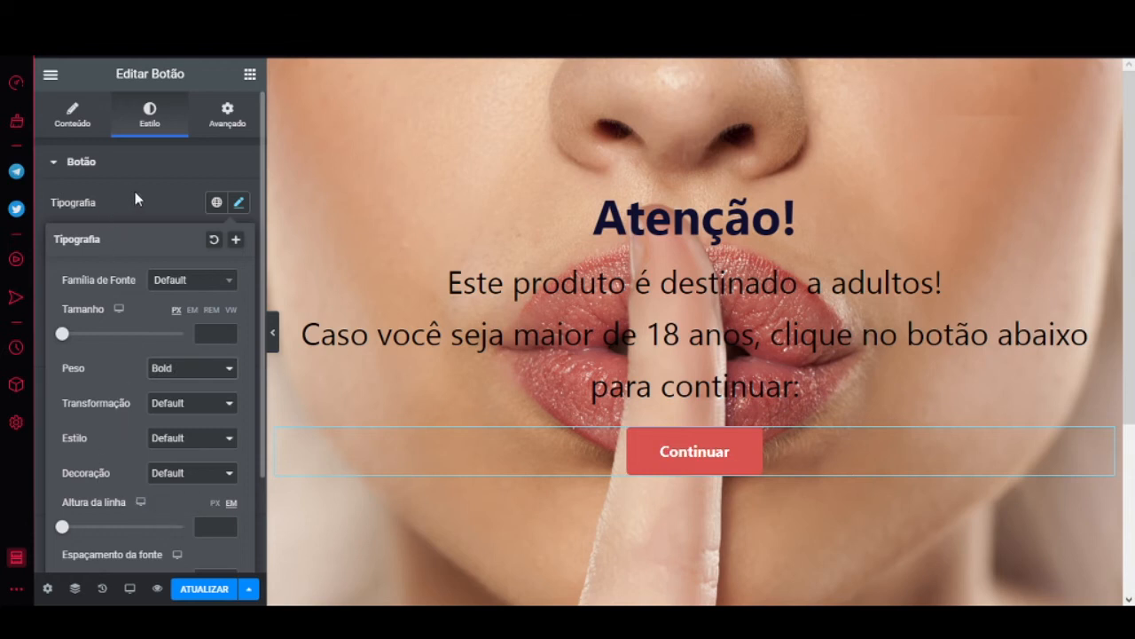
left_click_drag(62, 335, 77, 335)
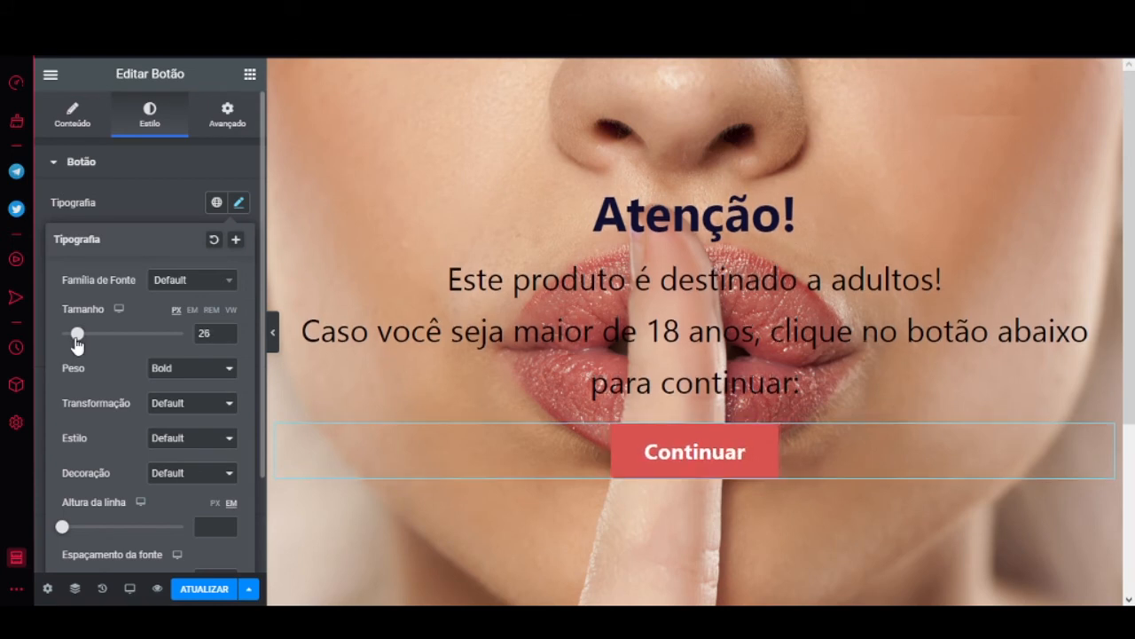
left_click(145, 197)
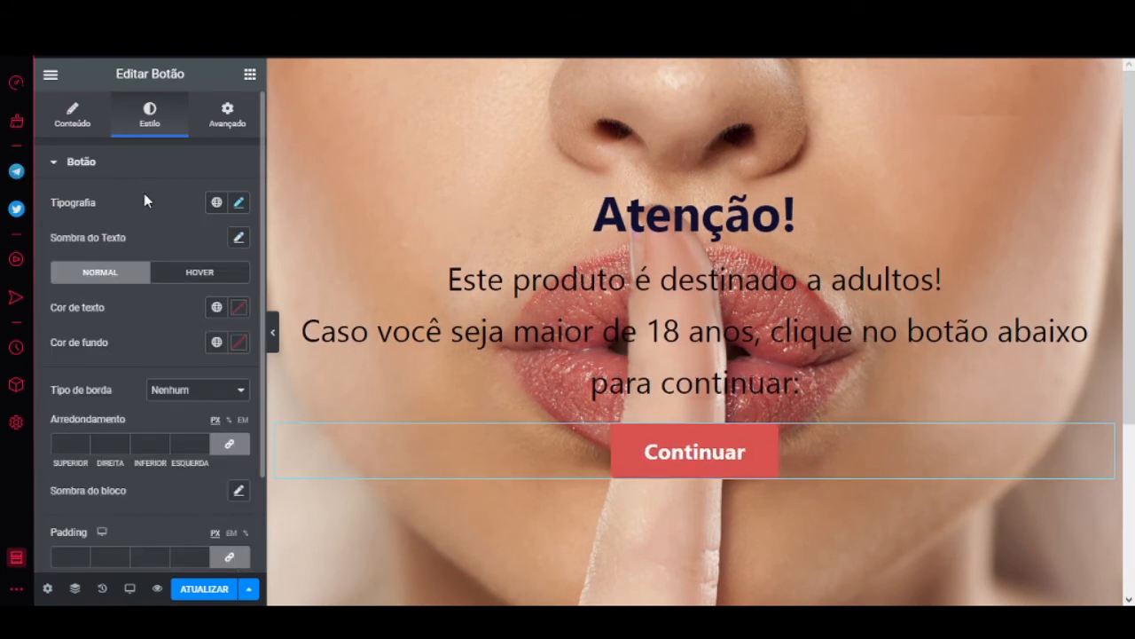
- Give the "Continuar" button the Pulse Grow hover animation and save the page update
left_click(182, 275)
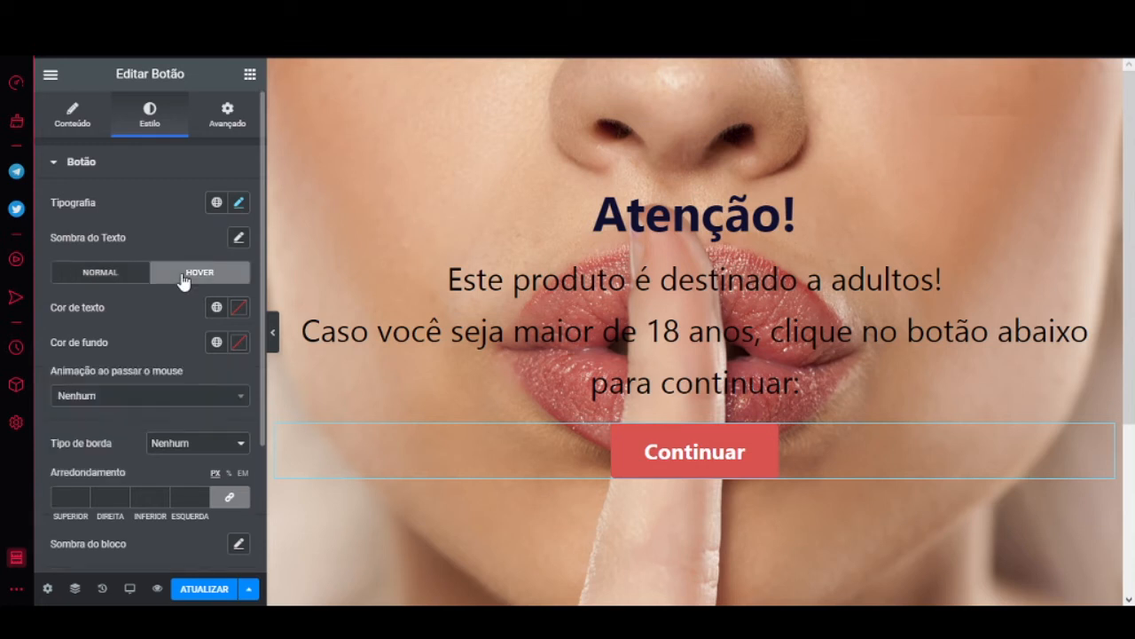
left_click(181, 404)
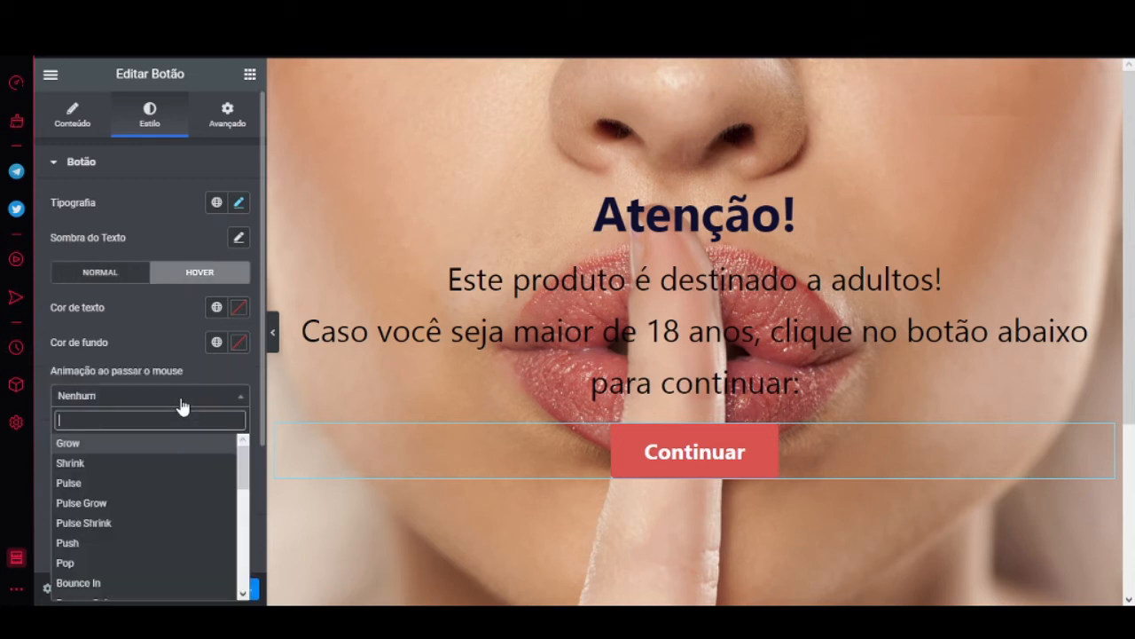
left_click(121, 503)
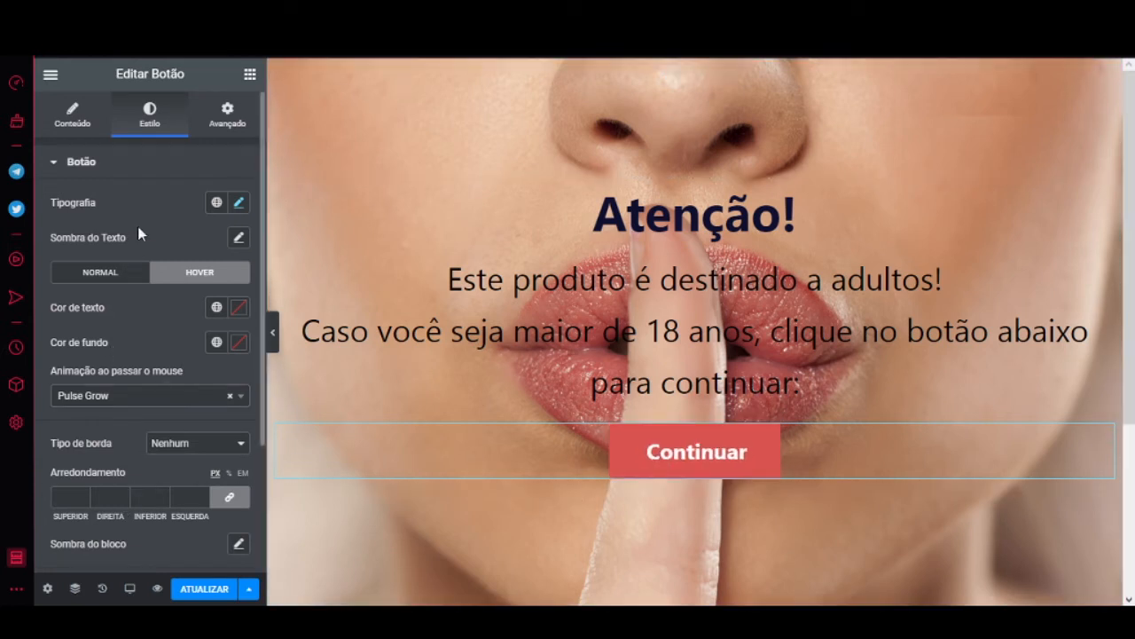
left_click(206, 590)
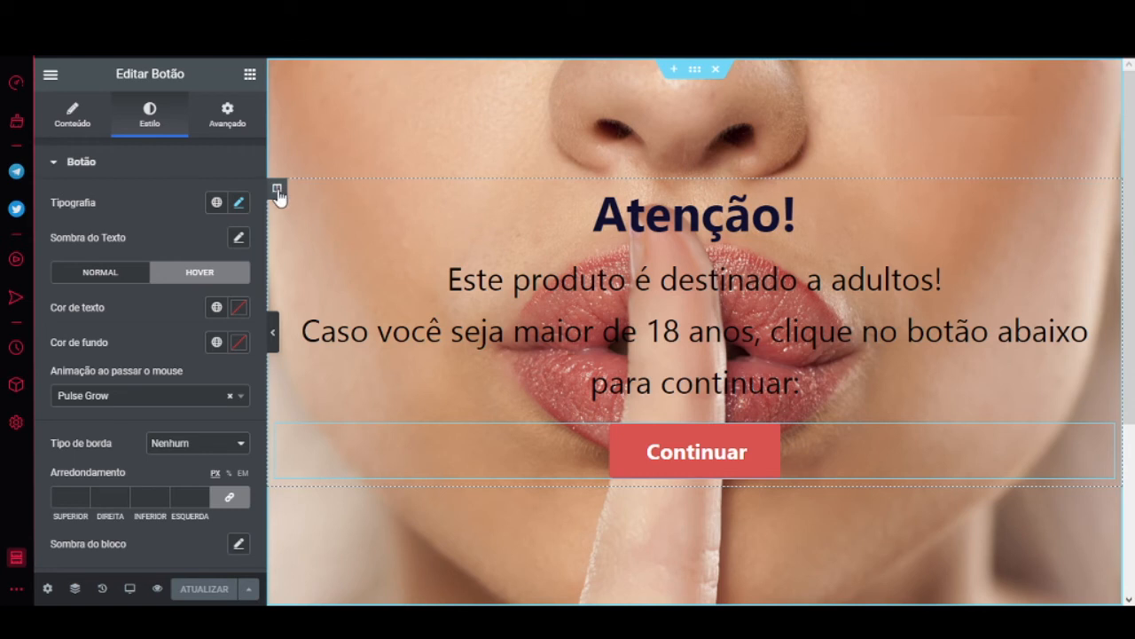
- Give the column holding the heading, text and button a semi-transparent white background colour, #FFFEFE96
left_click(277, 189)
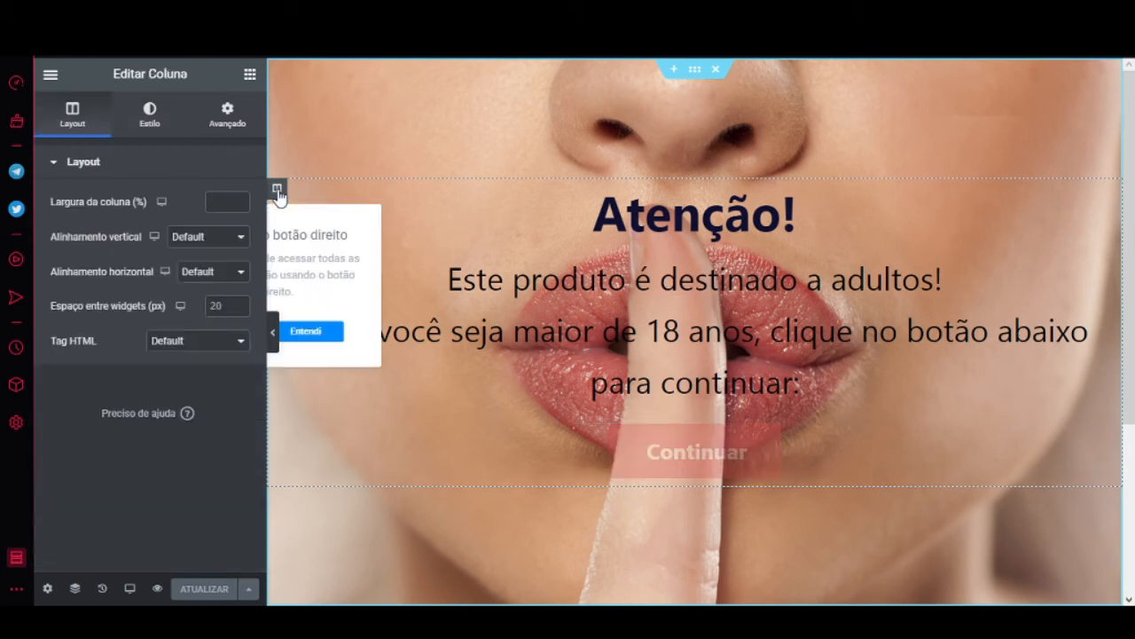
left_click(158, 120)
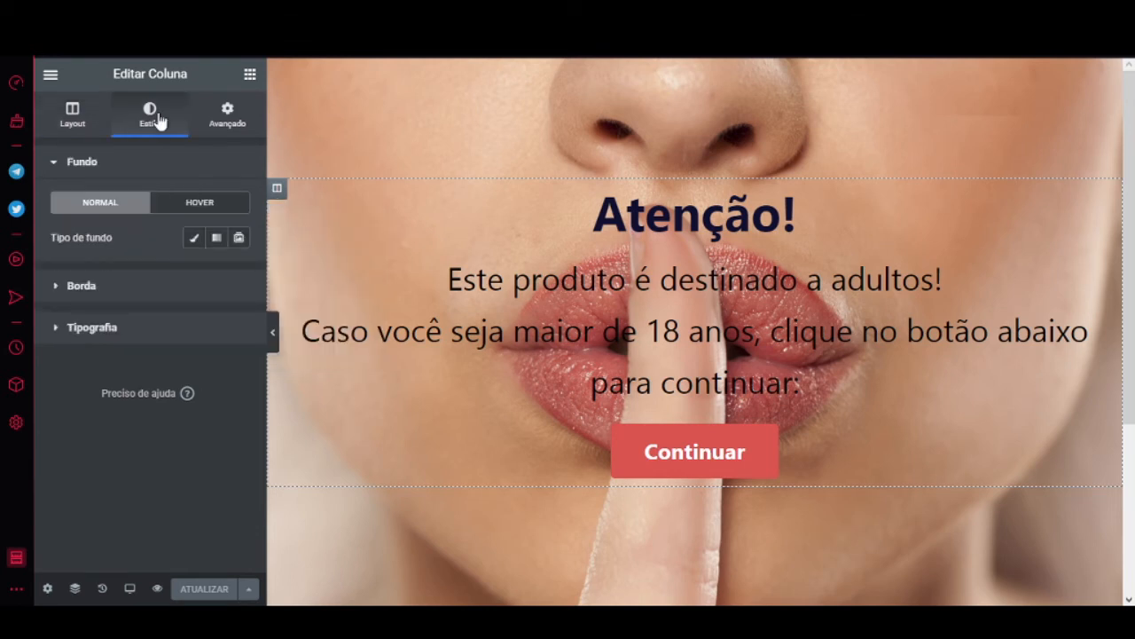
left_click(193, 237)
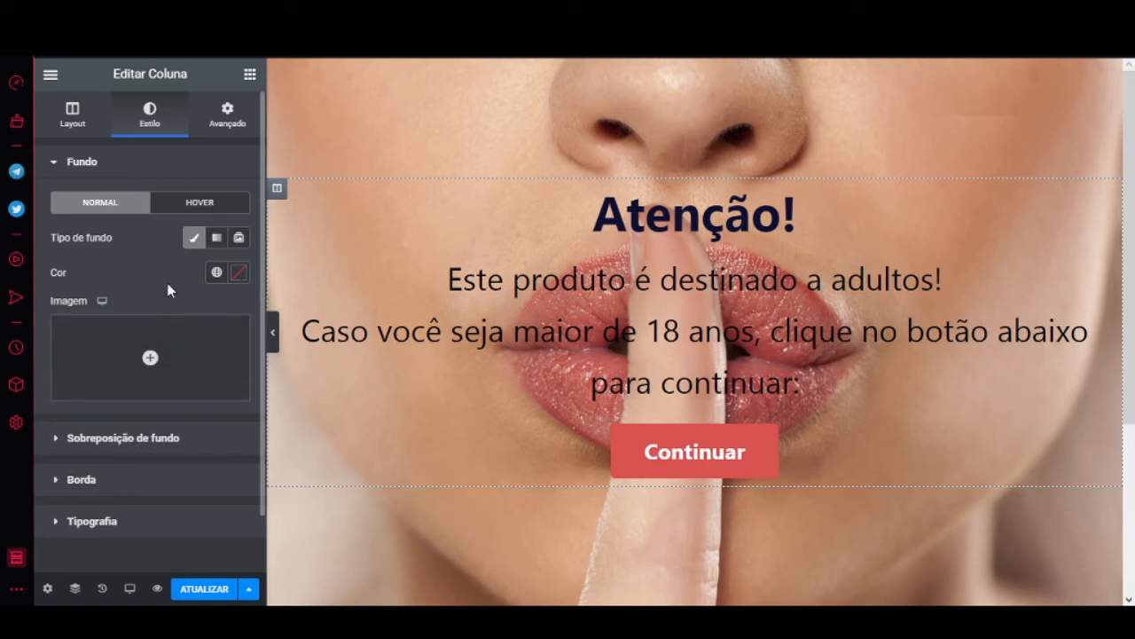
left_click(241, 277)
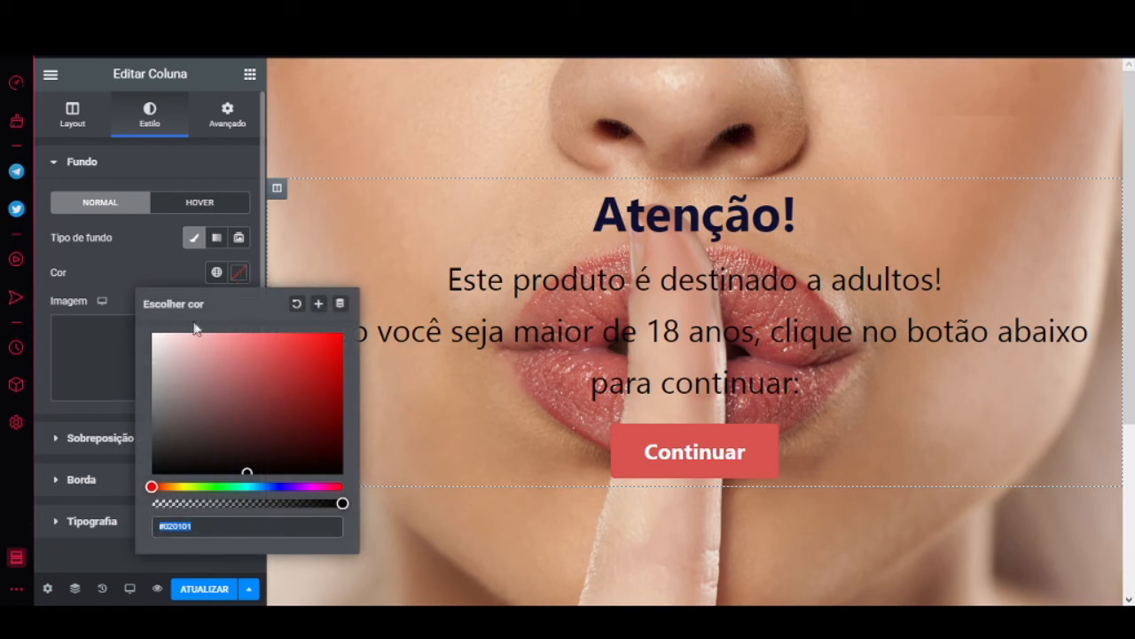
left_click(151, 331)
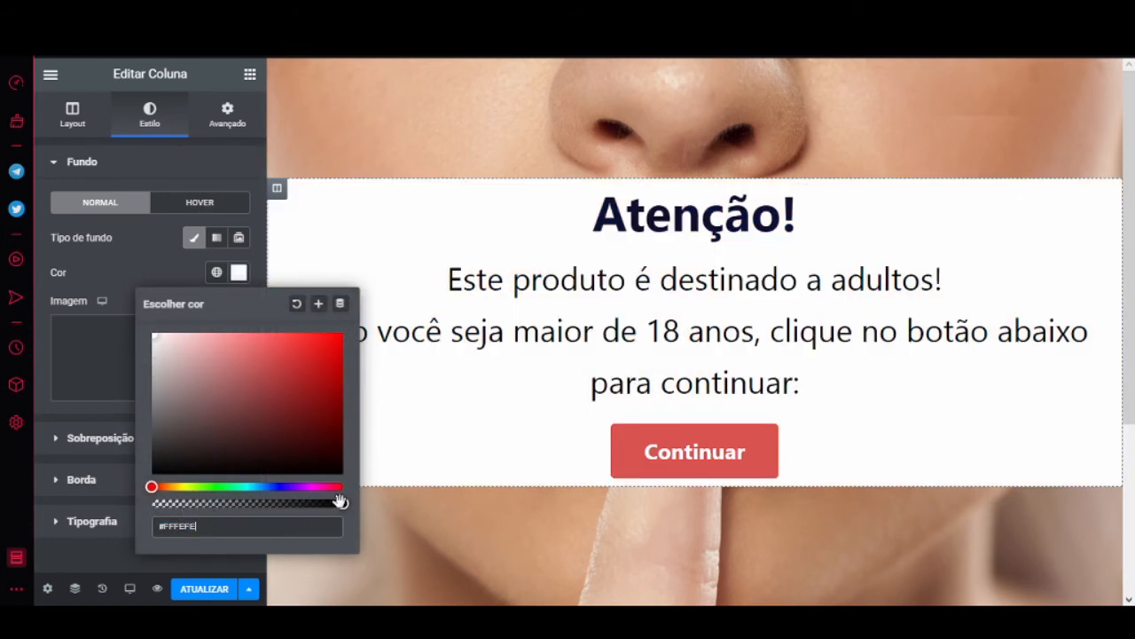
left_click_drag(341, 503, 283, 504)
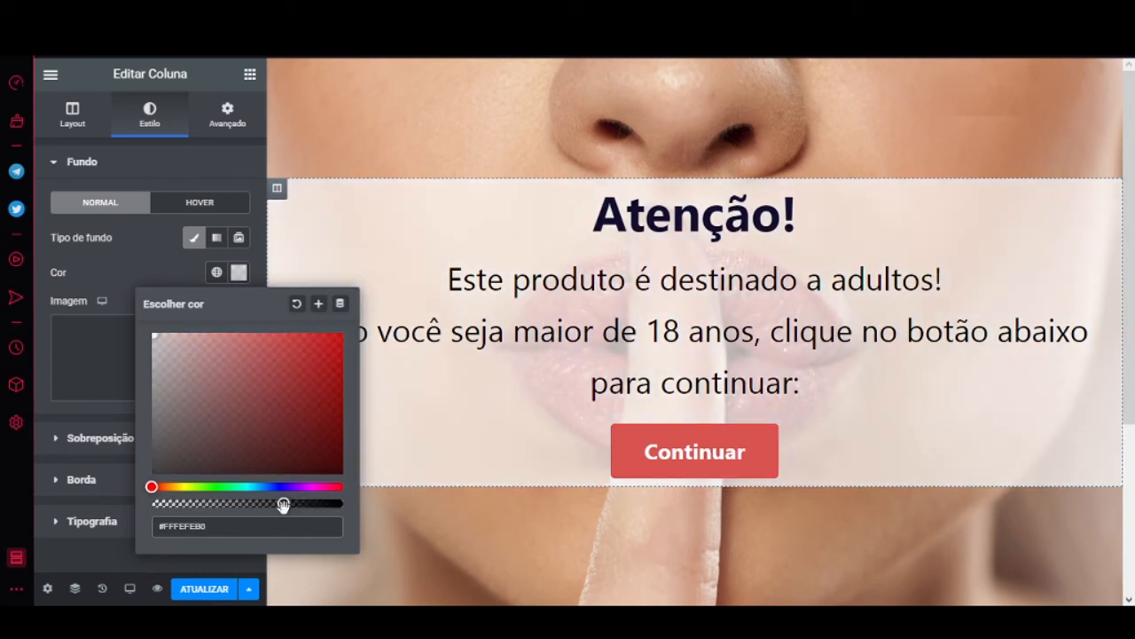
left_click_drag(283, 504, 263, 504)
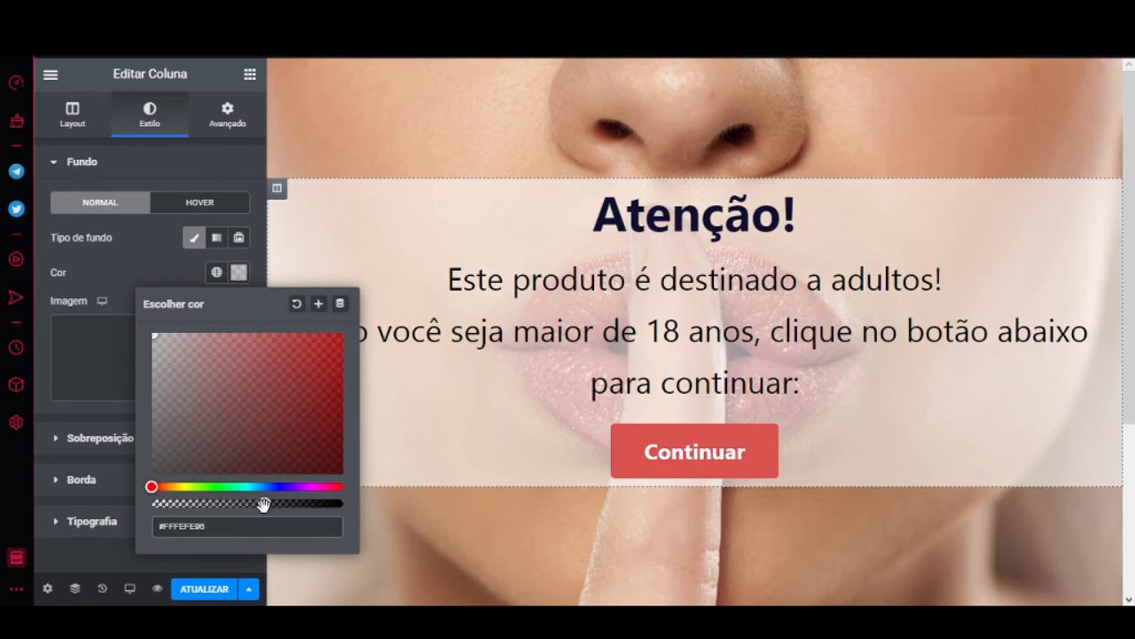
left_click(215, 171)
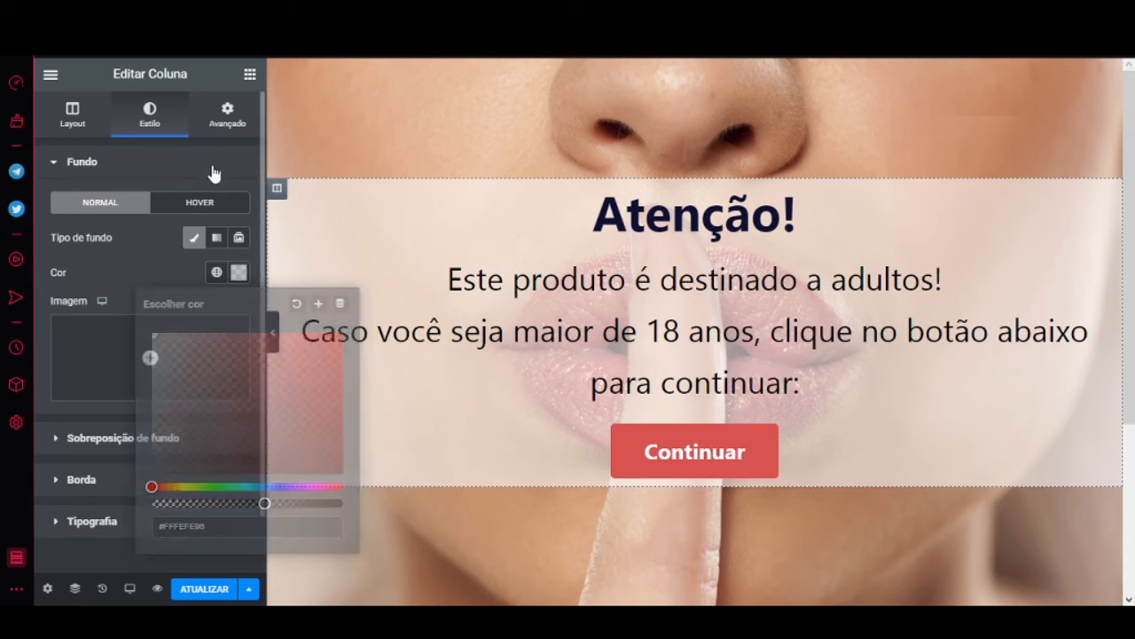
- Unlink the column's margin values, set the left and right margins to 100 px, and check the layout at full width
left_click(228, 115)
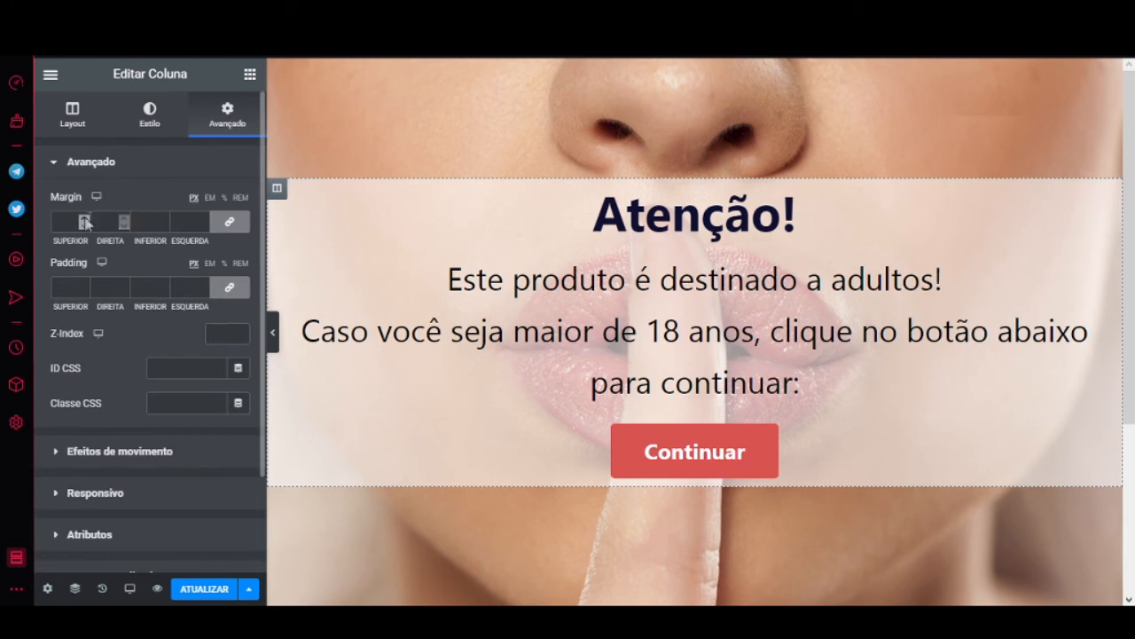
left_click(229, 224)
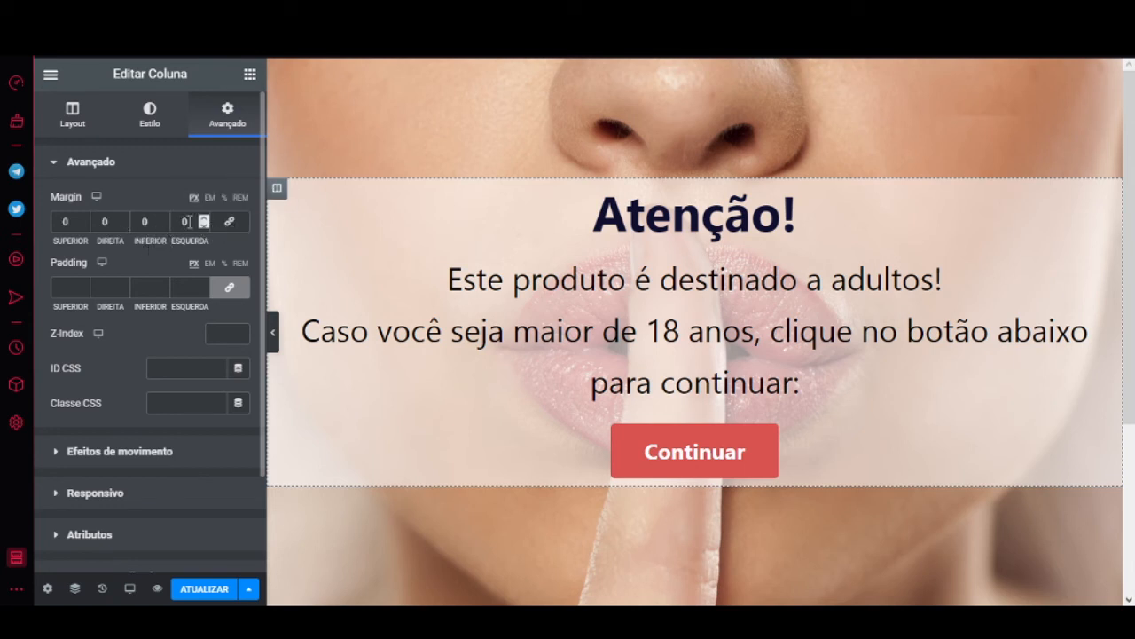
left_click_drag(189, 222, 175, 222)
type("100")
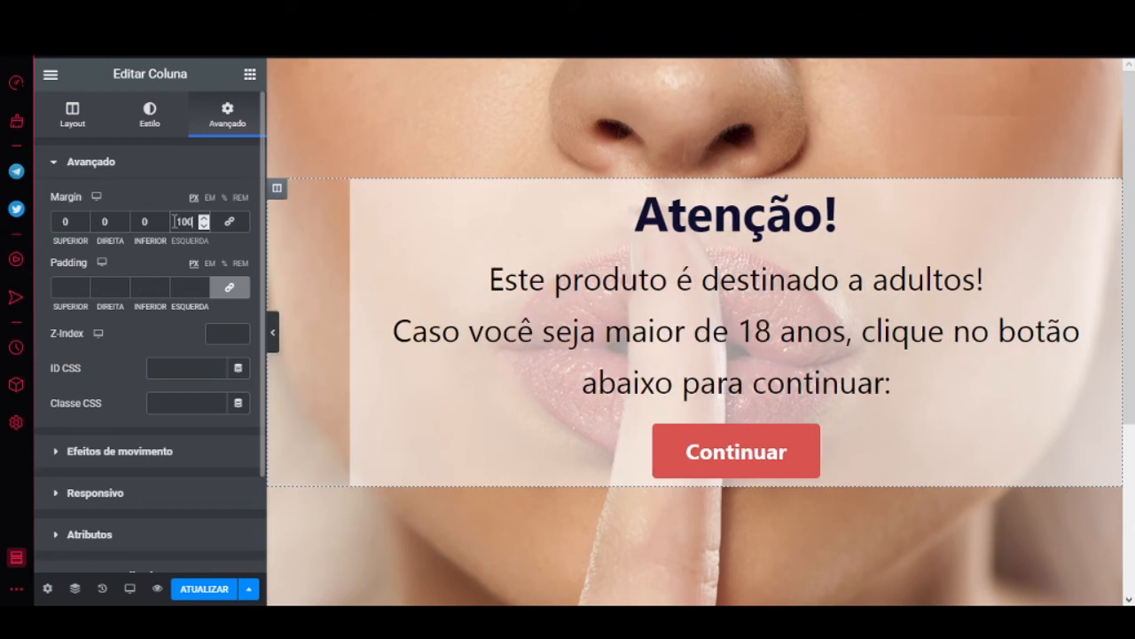
left_click_drag(117, 224, 86, 228)
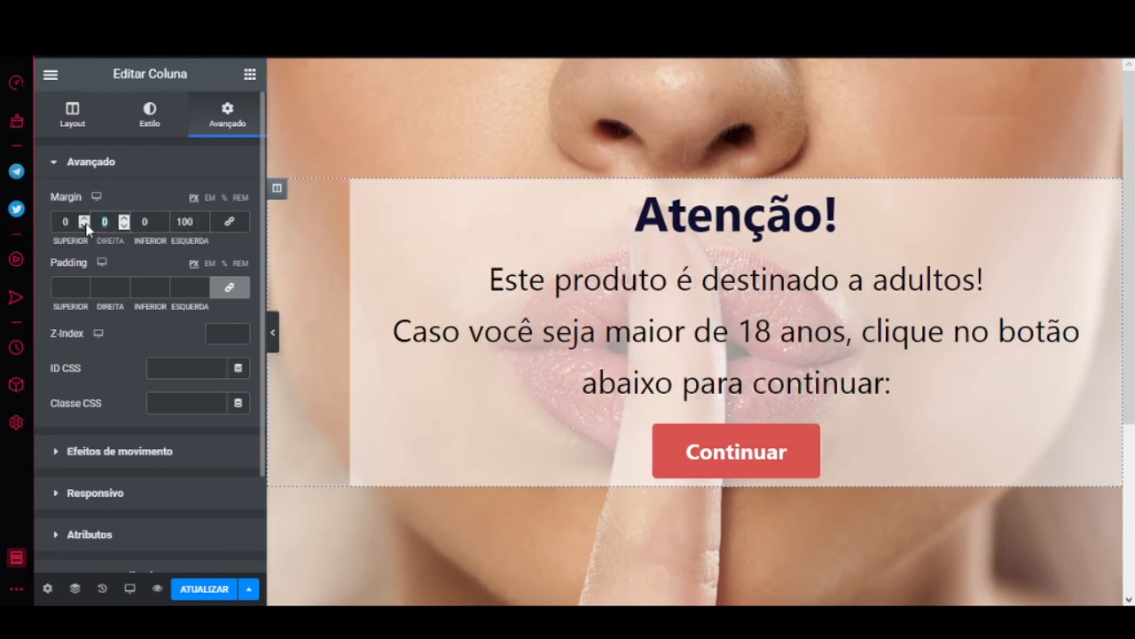
type("100")
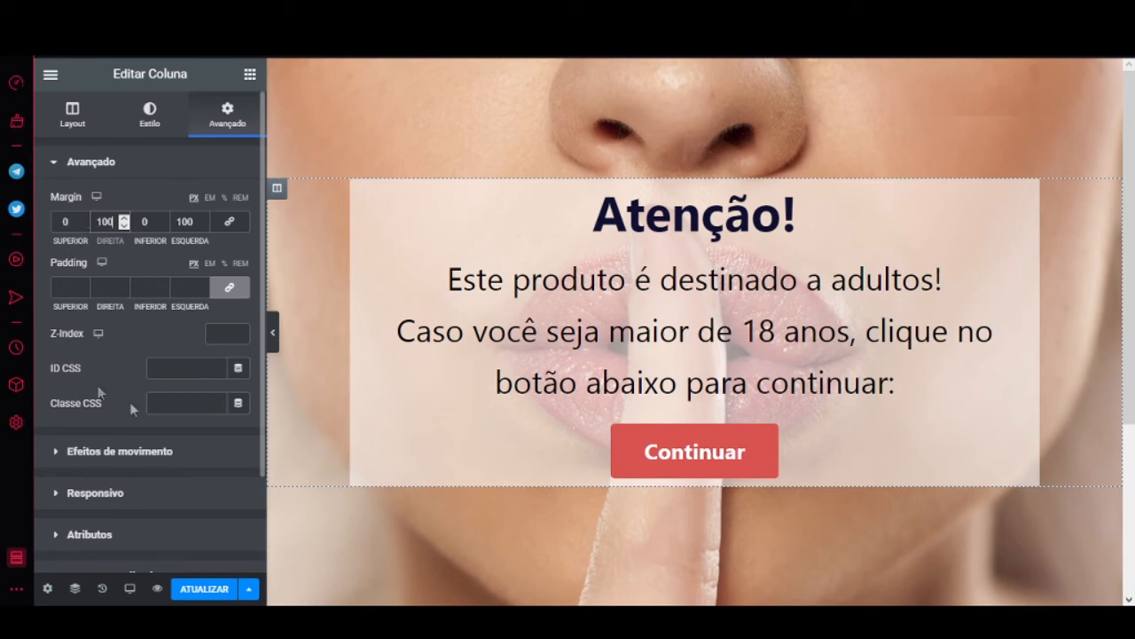
left_click(275, 337)
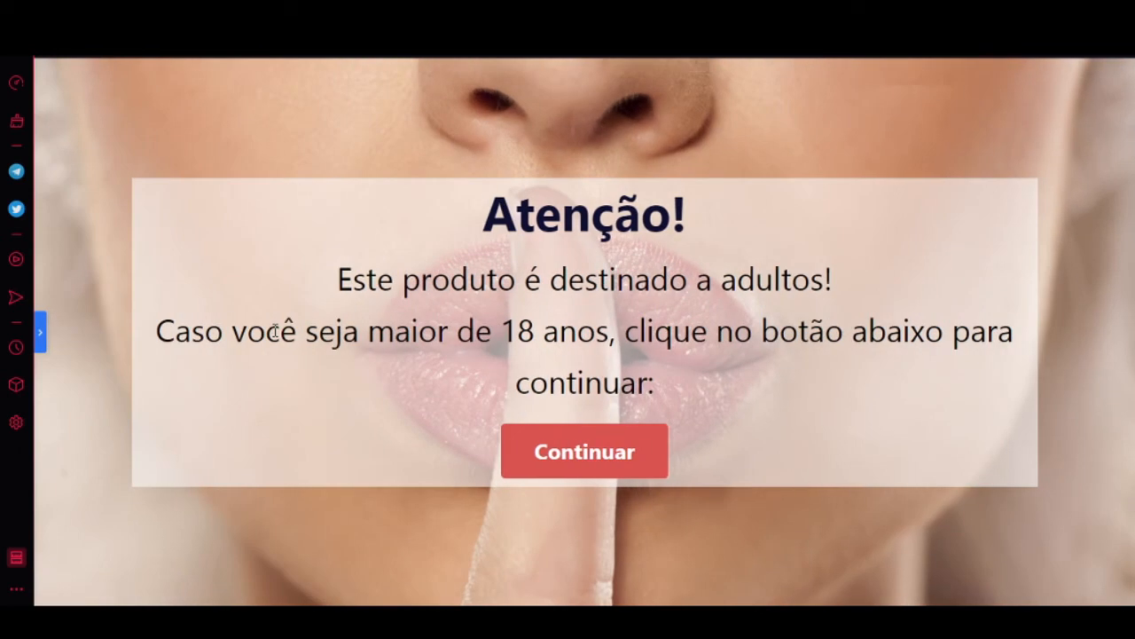
left_click(40, 333)
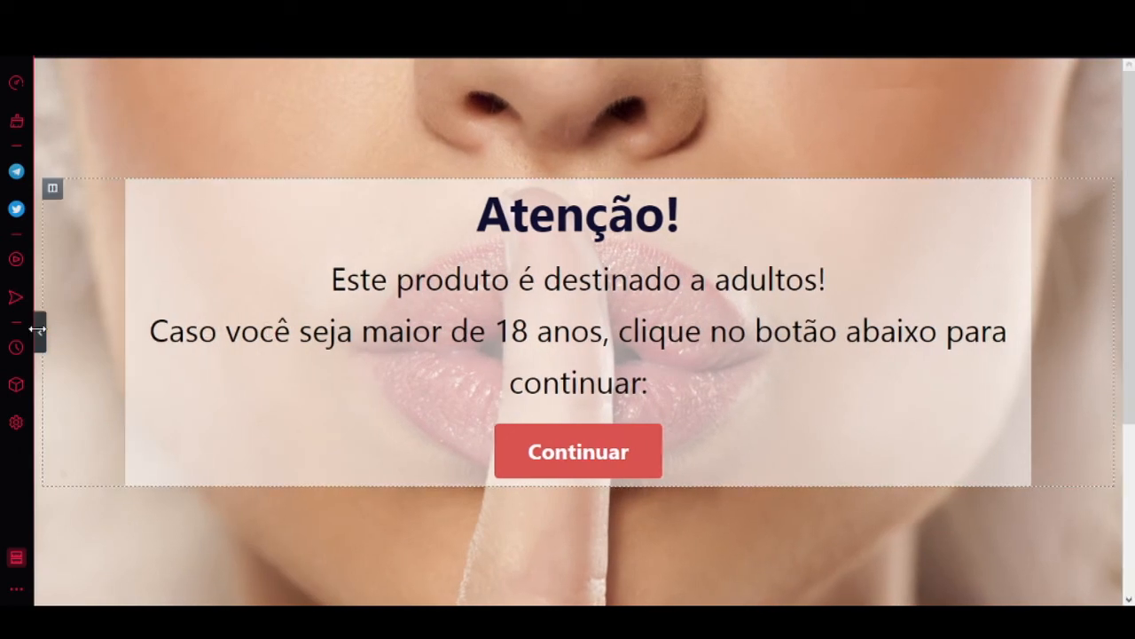
- Set the column's right and left margins to 250 px and check the layout at full width
double_click(94, 220)
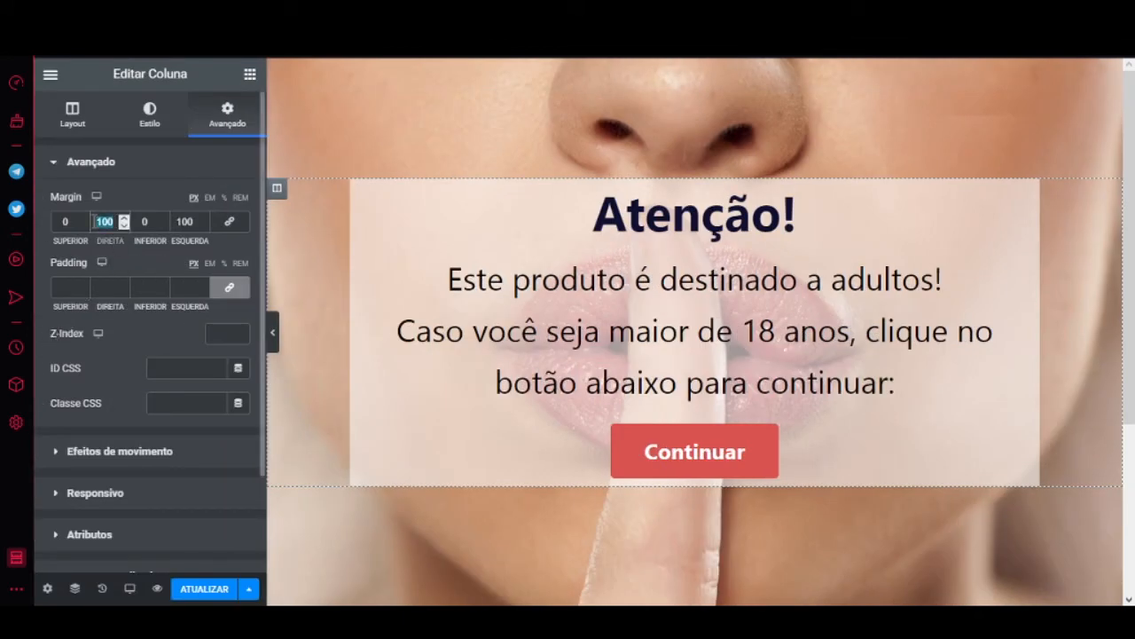
type("250")
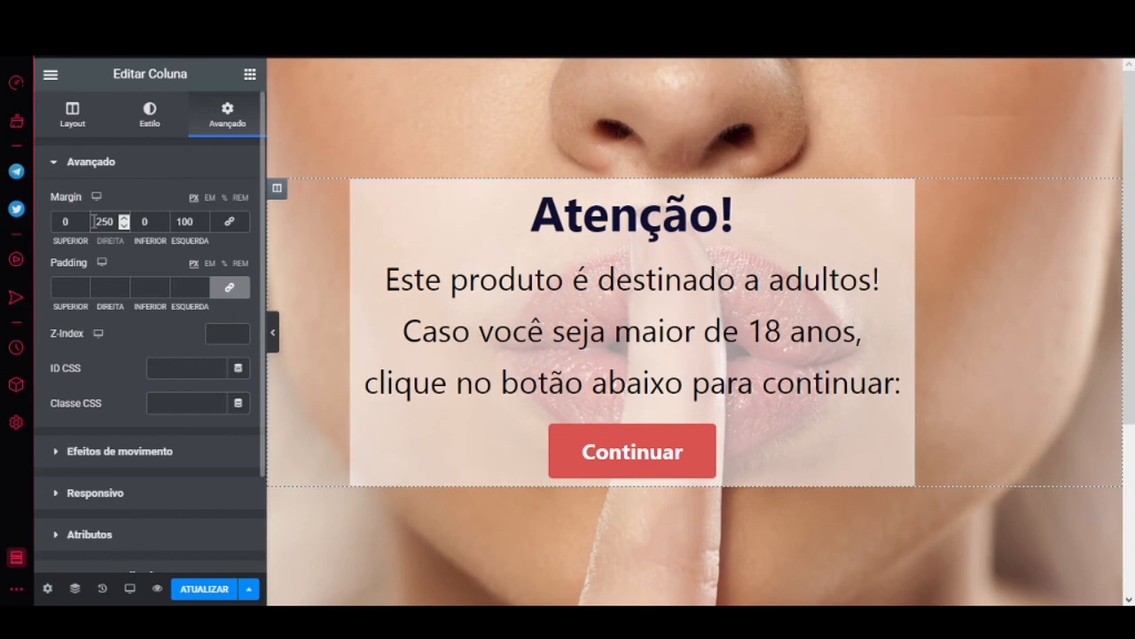
double_click(180, 221)
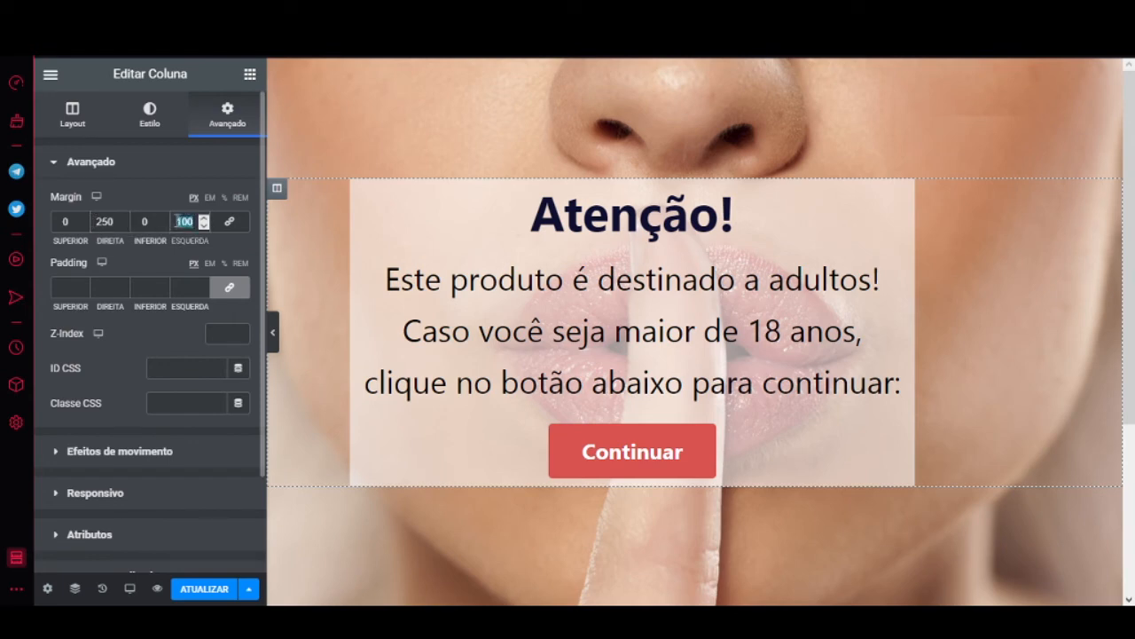
type("250")
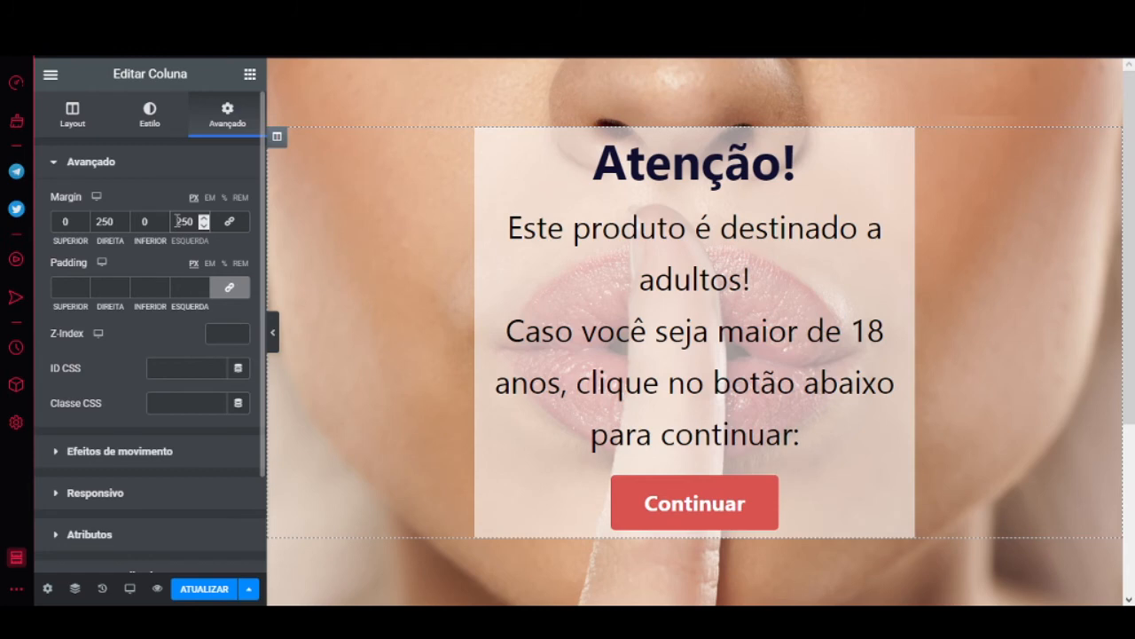
left_click(273, 332)
- Set the column's padding to 50 px on all four sides and check the layout at full width
left_click(63, 288)
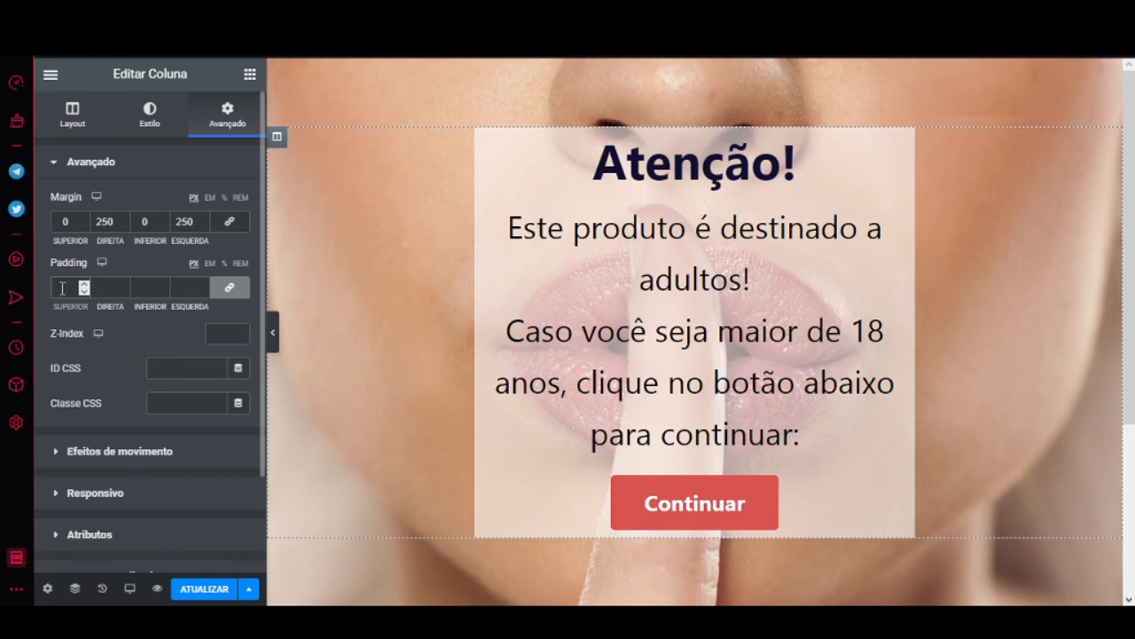
type("50")
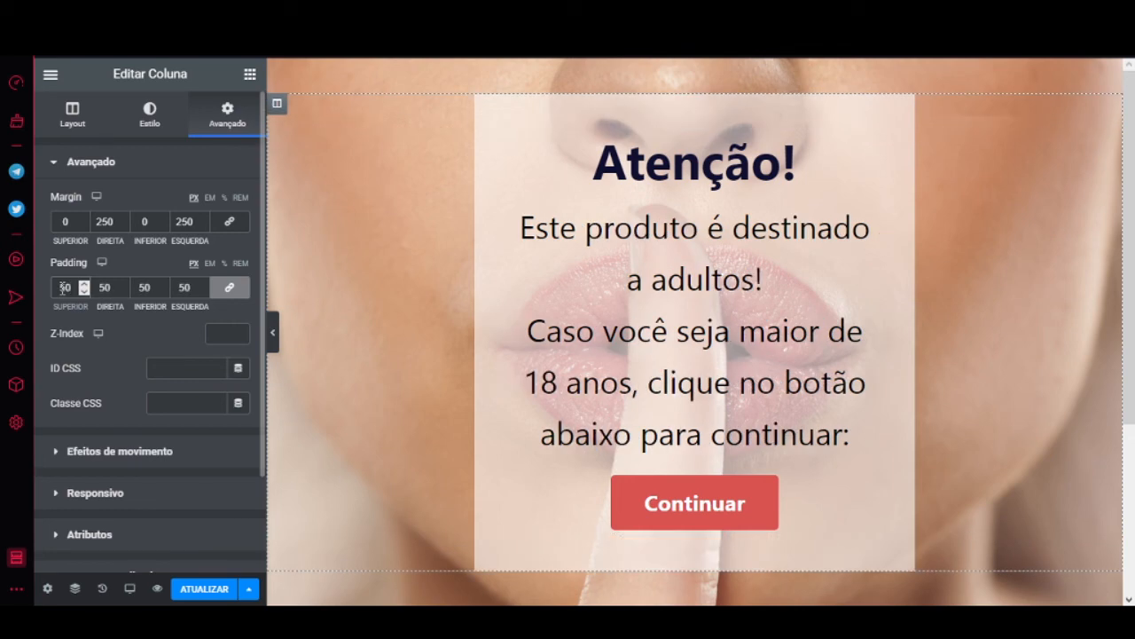
left_click(272, 335)
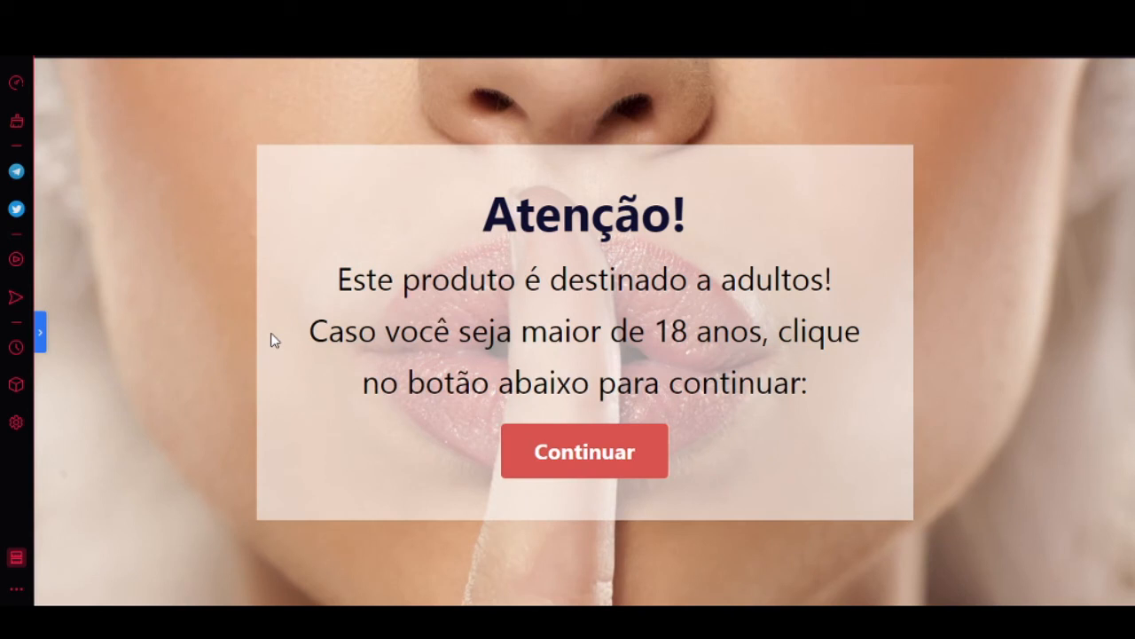
left_click(40, 335)
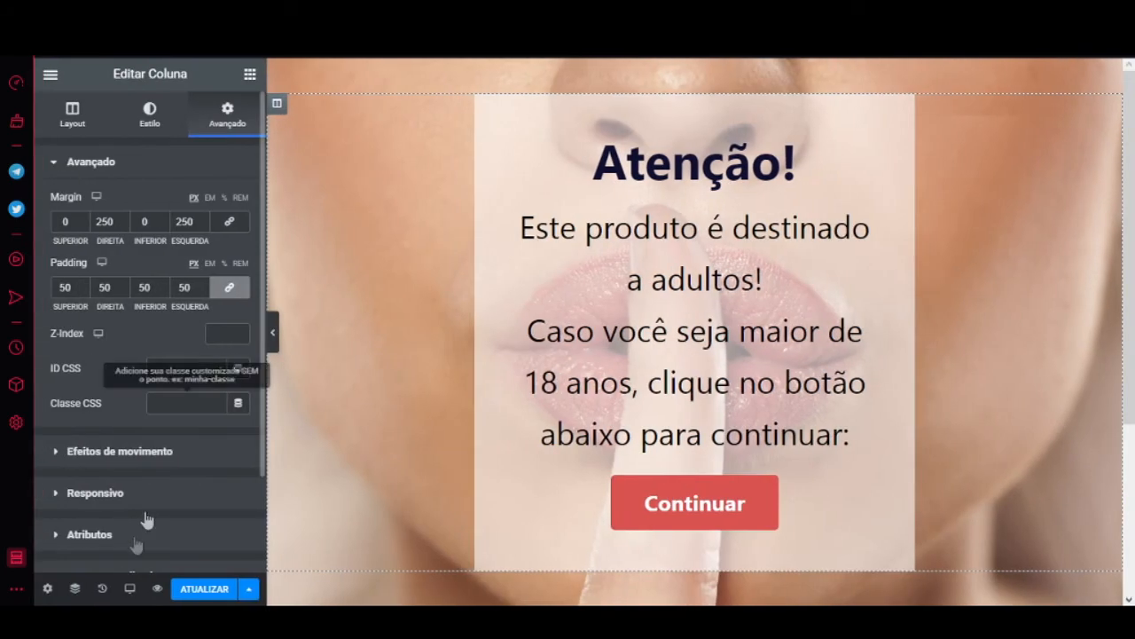
- Save the page update and open the page preview
left_click(203, 590)
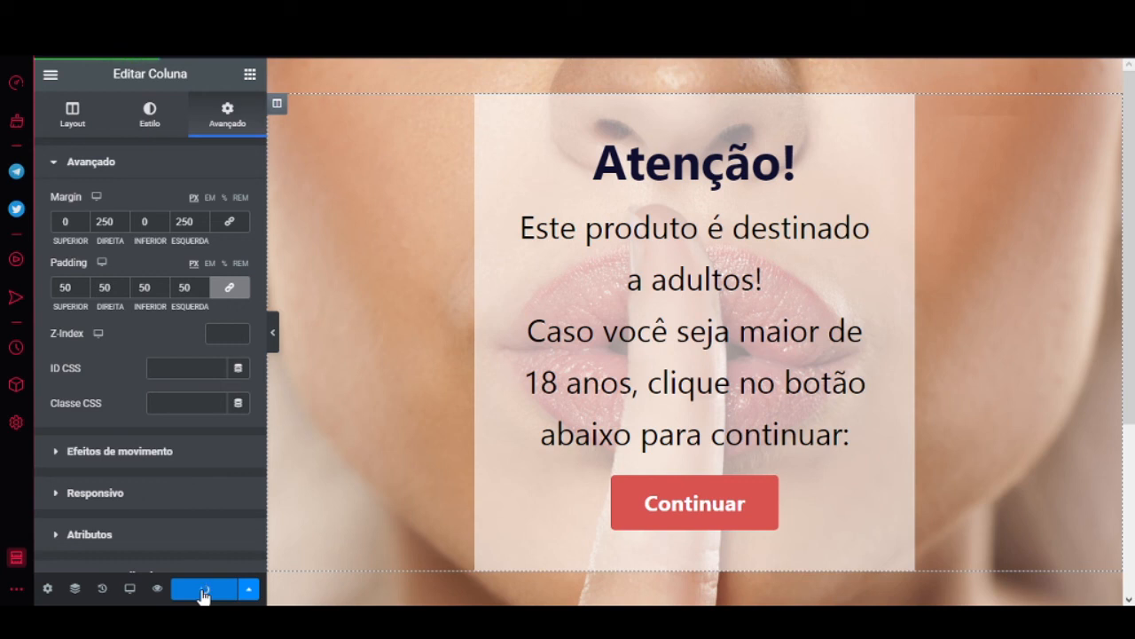
left_click(157, 589)
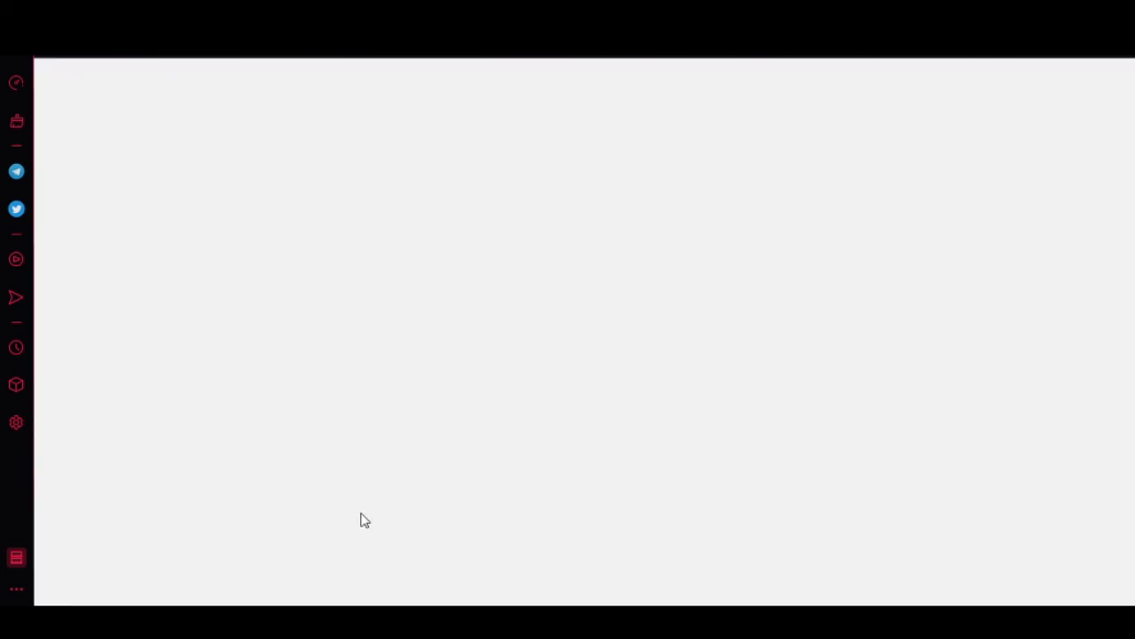